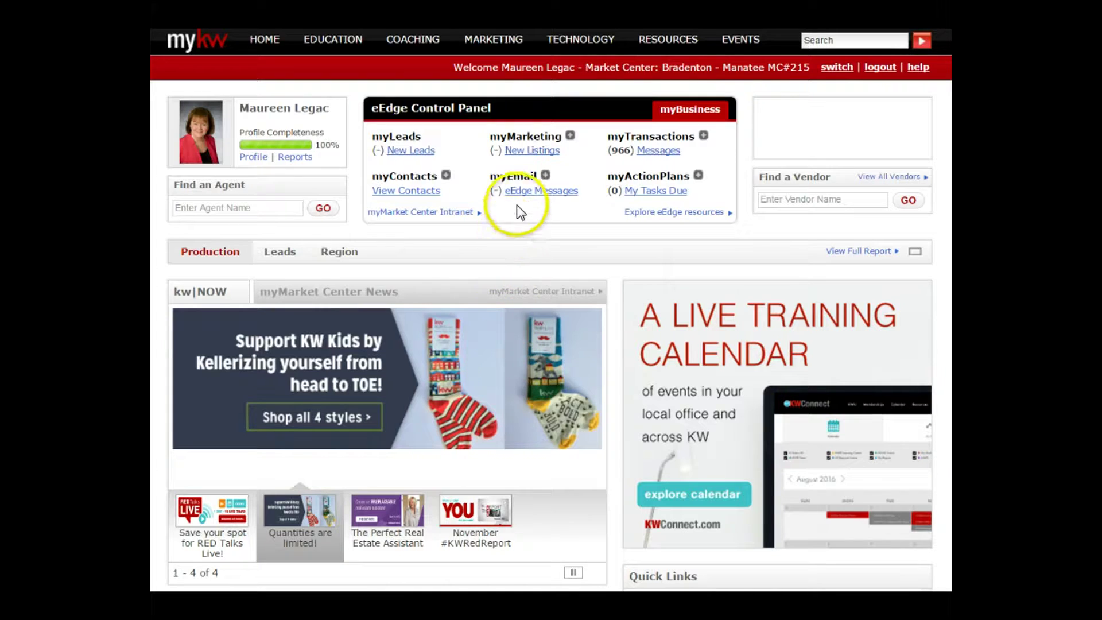
Step: Open KW Websites from the TECHNOLOGY menu in myKW
{"action": "mouse_move", "coordinate": [582, 56]}
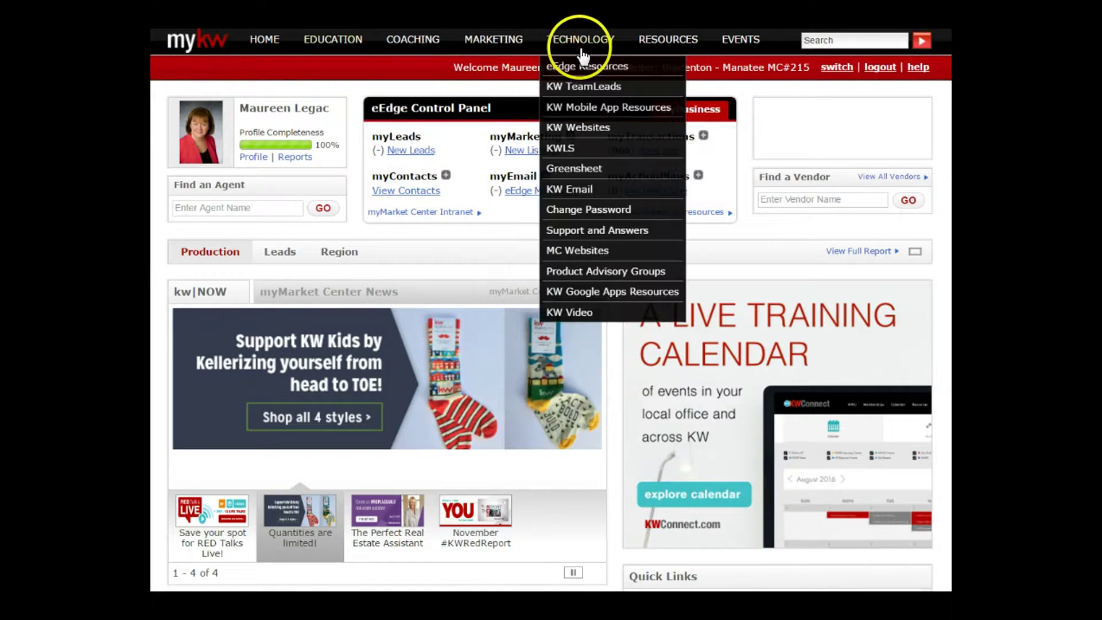
{"action": "left_click", "coordinate": [588, 127]}
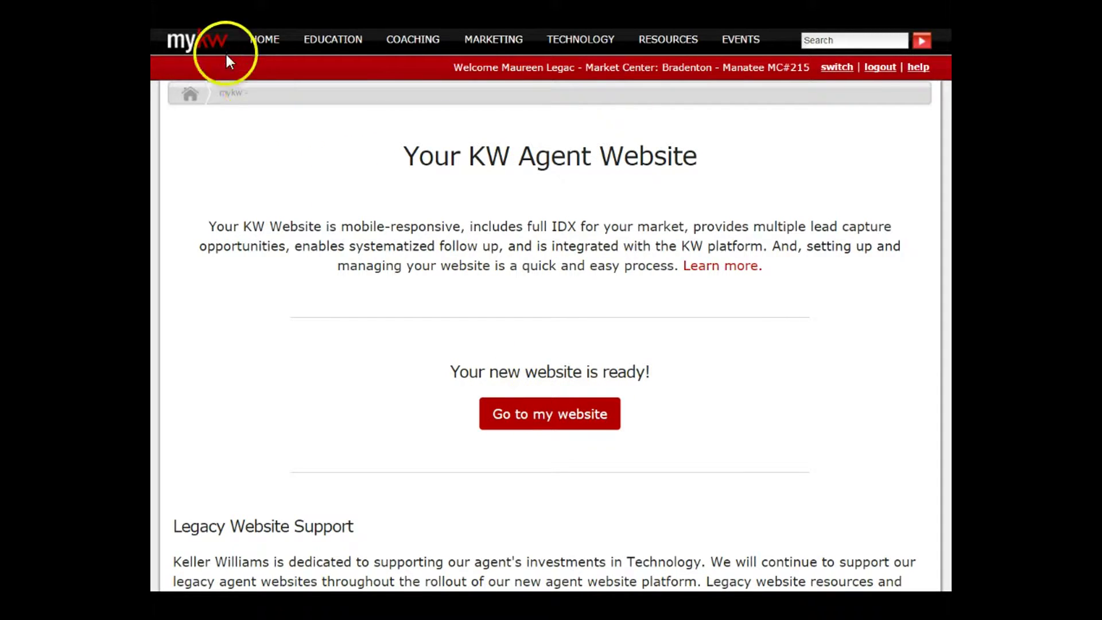
Step: Go to the website, edit Florida Gulf Coast Group, and scroll its Site Settings options
{"action": "left_click", "coordinate": [532, 414]}
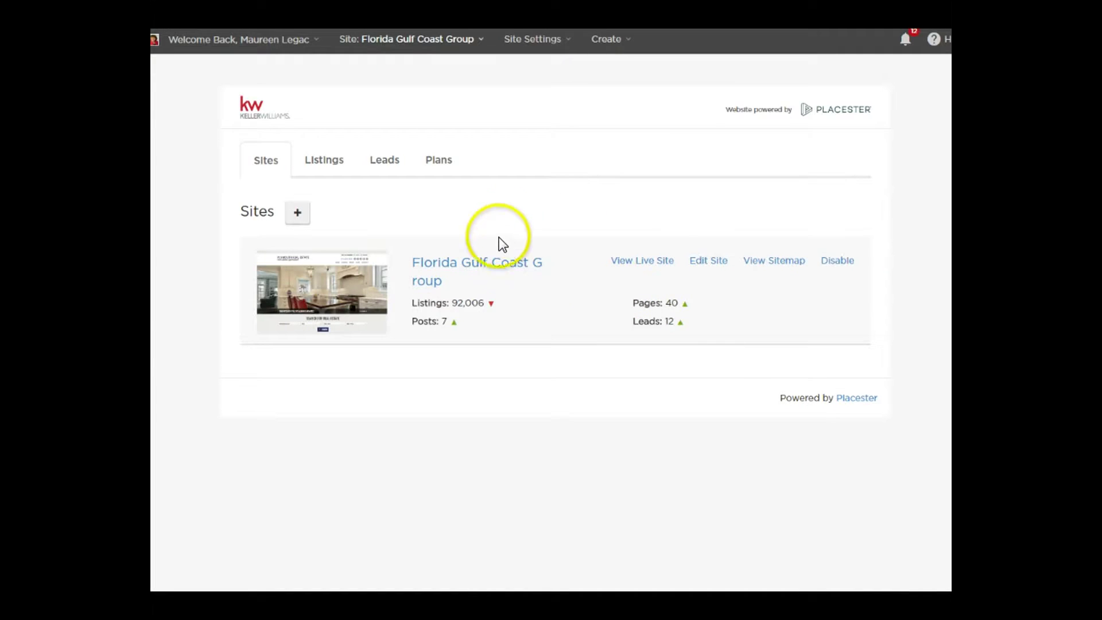
{"action": "left_click", "coordinate": [709, 261]}
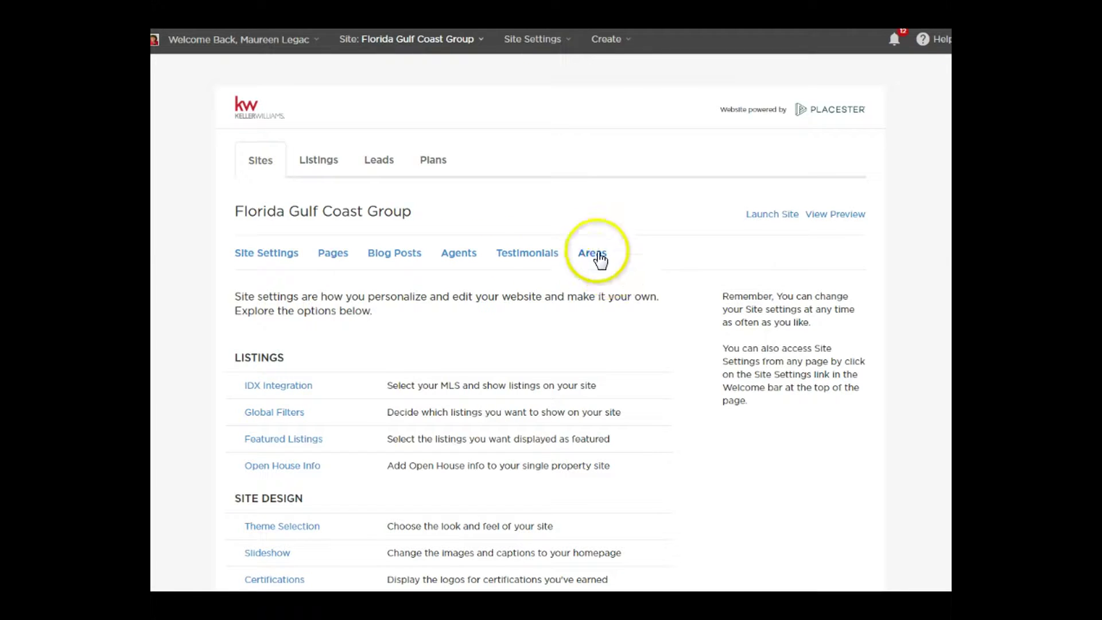
{"action": "scroll", "coordinate": [419, 239], "scroll_direction": "down", "scroll_amount": 1}
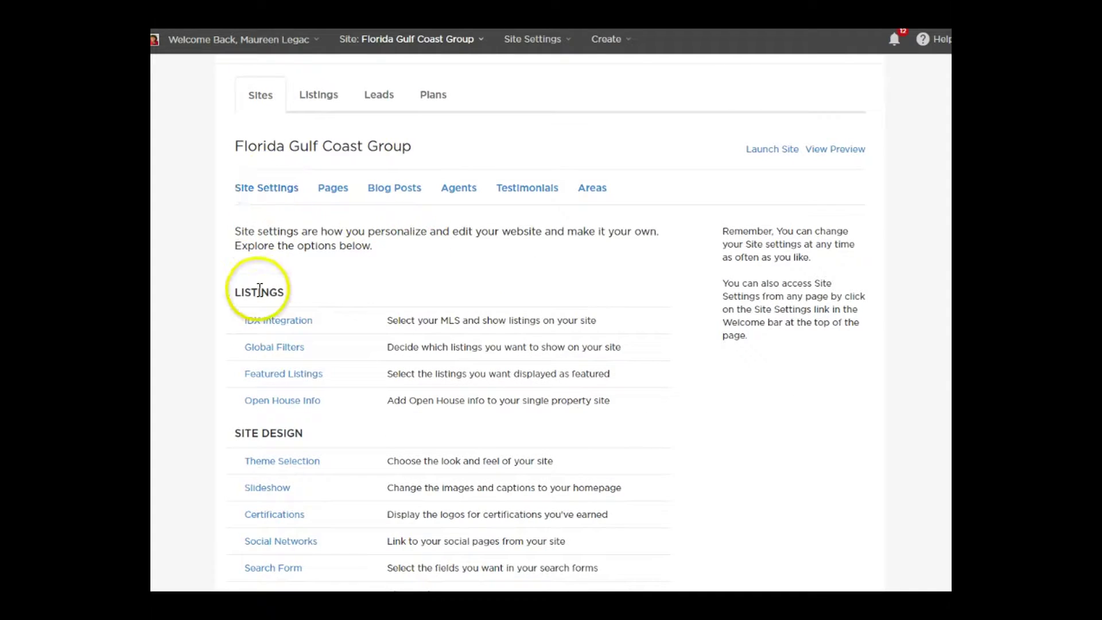
{"action": "scroll", "coordinate": [268, 287], "scroll_direction": "down", "scroll_amount": 2}
{"action": "scroll", "coordinate": [268, 287], "scroll_direction": "down", "scroll_amount": 2}
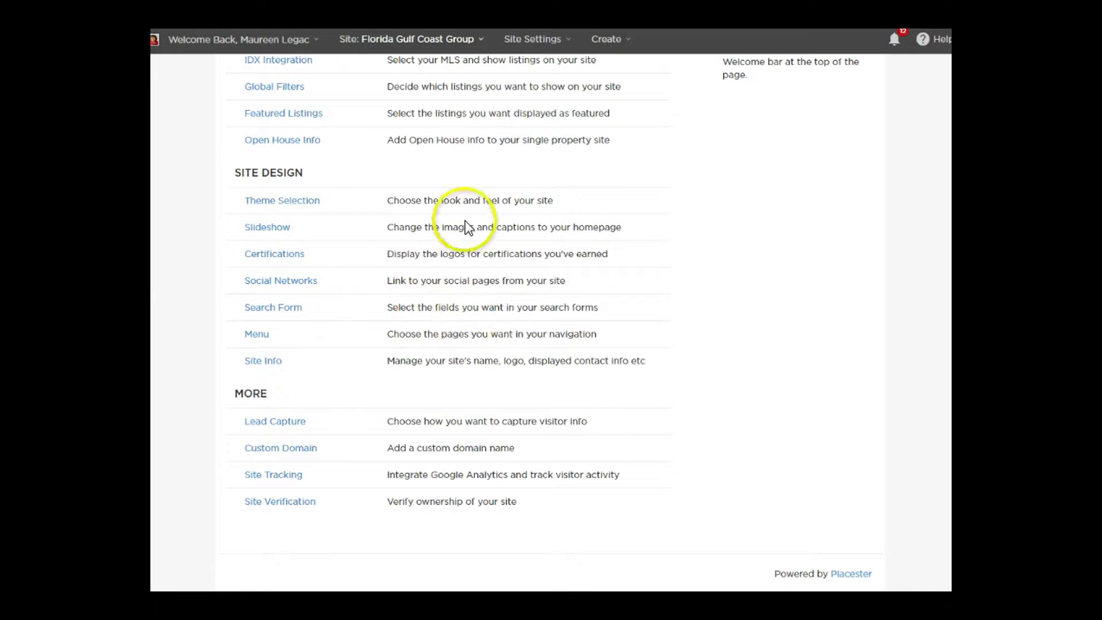
{"action": "left_click", "coordinate": [402, 66]}
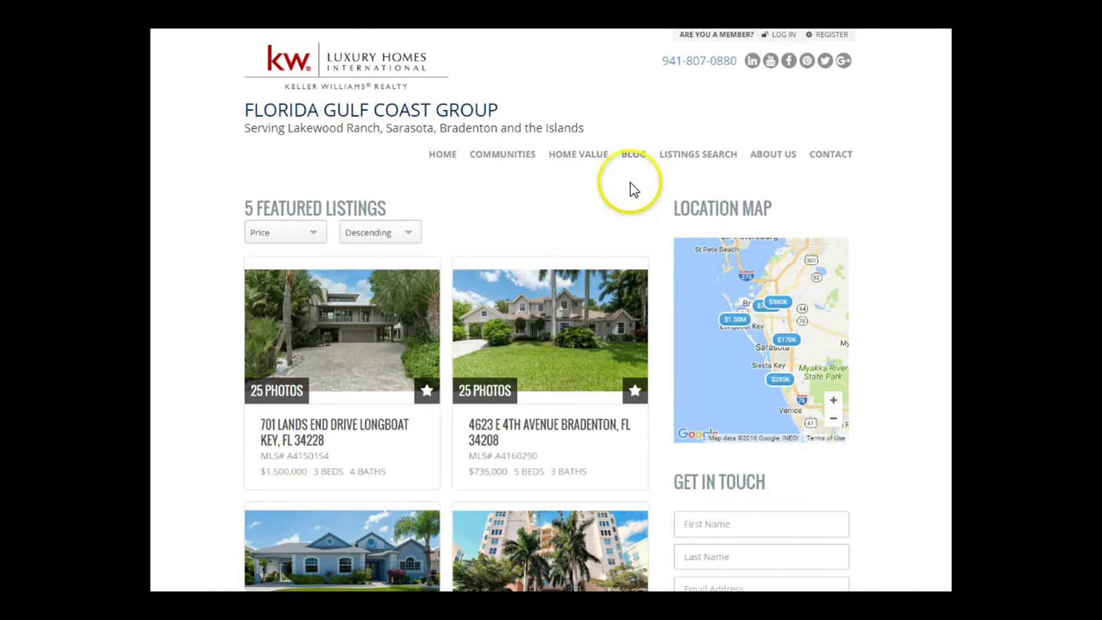
{"action": "left_click", "coordinate": [445, 156]}
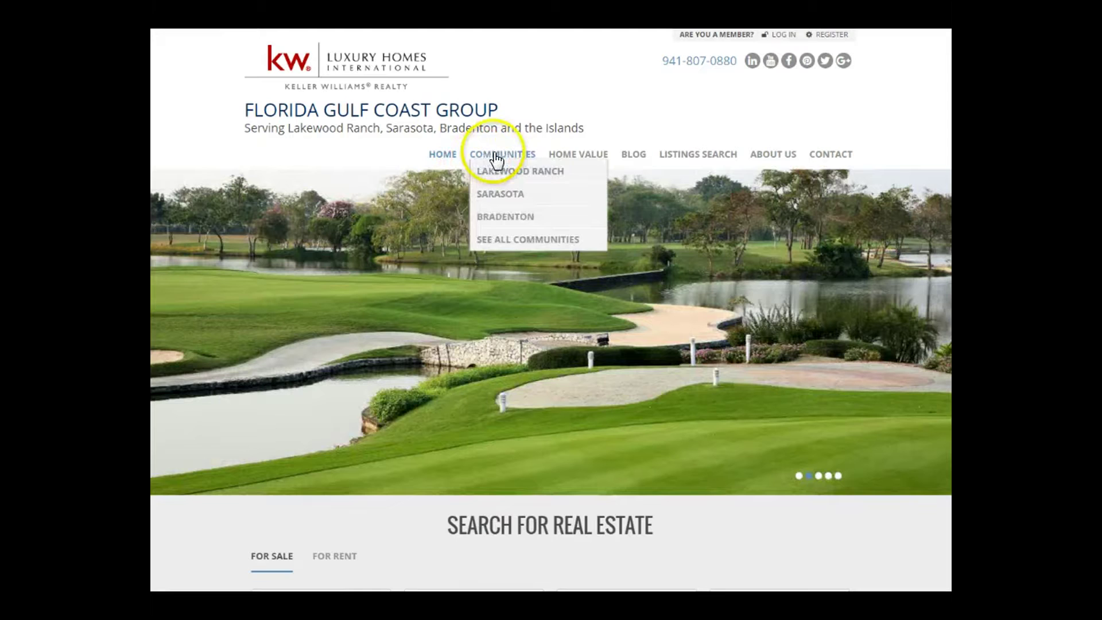
{"action": "mouse_move", "coordinate": [562, 154]}
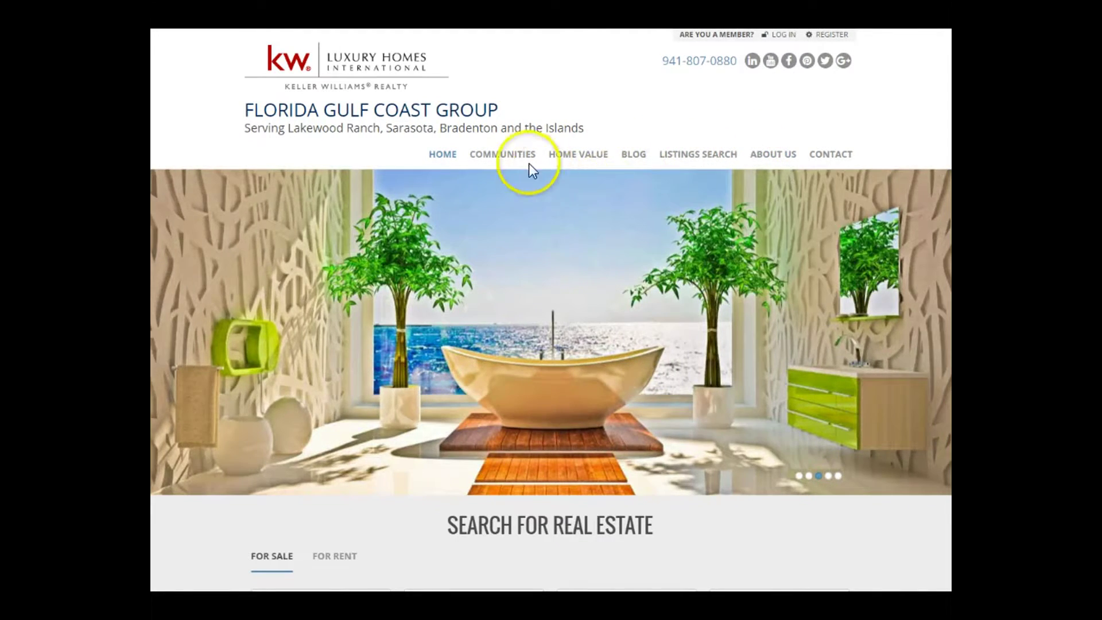
{"action": "mouse_move", "coordinate": [506, 167]}
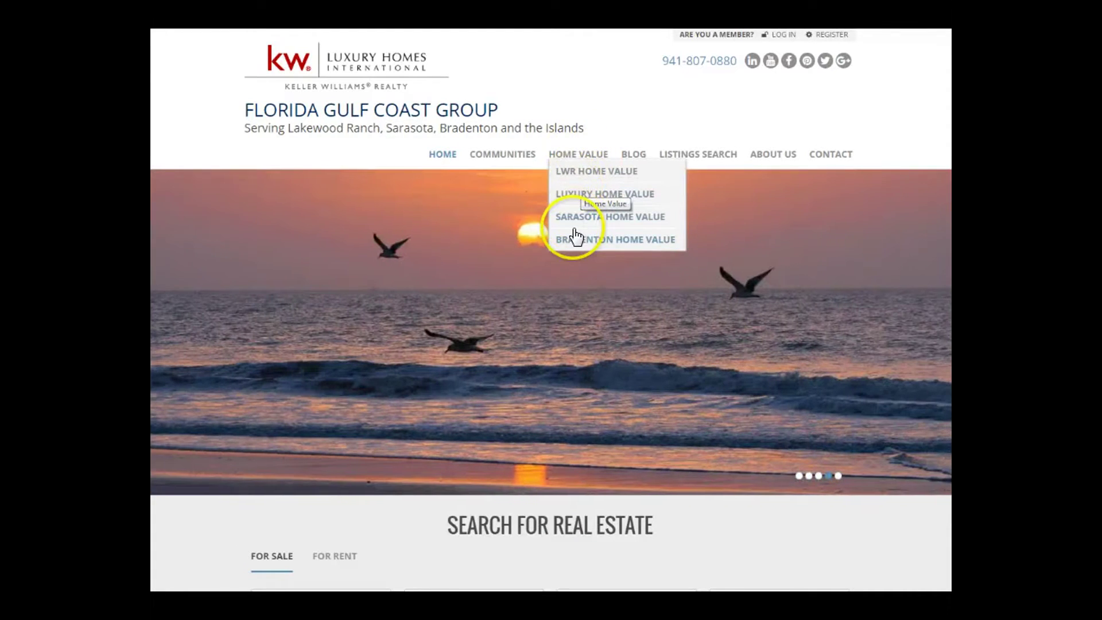
{"action": "mouse_move", "coordinate": [675, 165]}
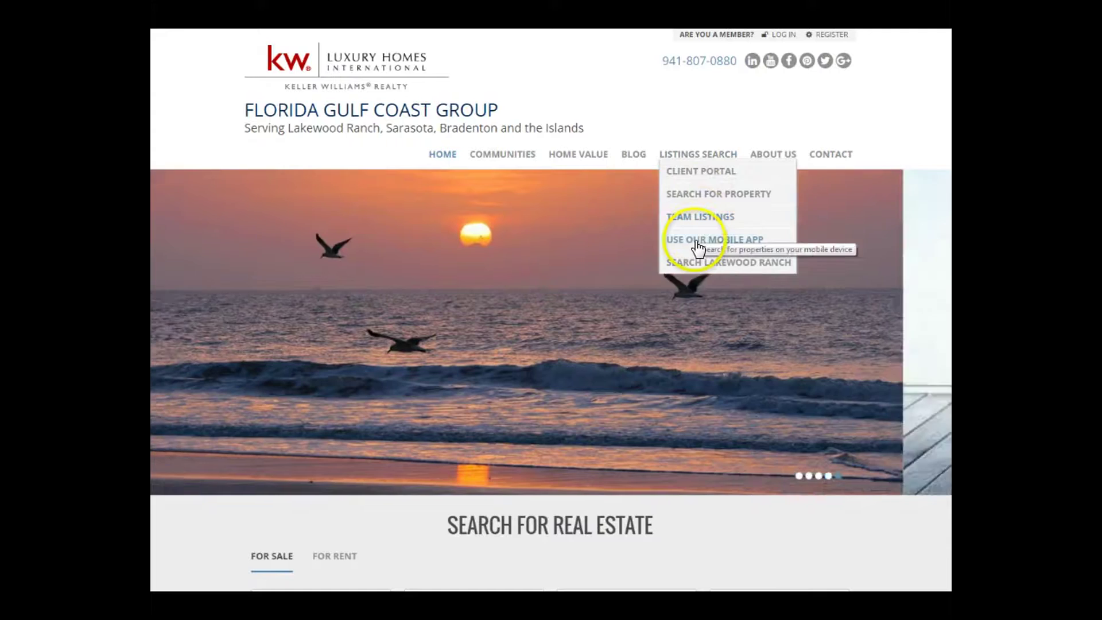
{"action": "mouse_move", "coordinate": [771, 158]}
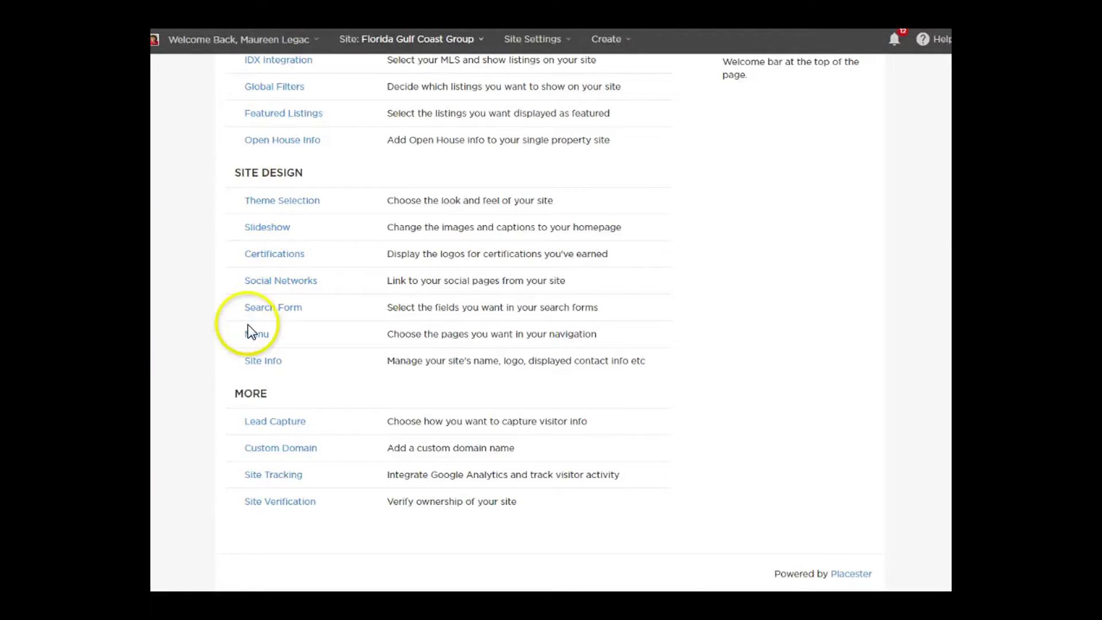
Step: Open Menu Configuration and look through the add-page dropdown without choosing a page
{"action": "left_click", "coordinate": [255, 334]}
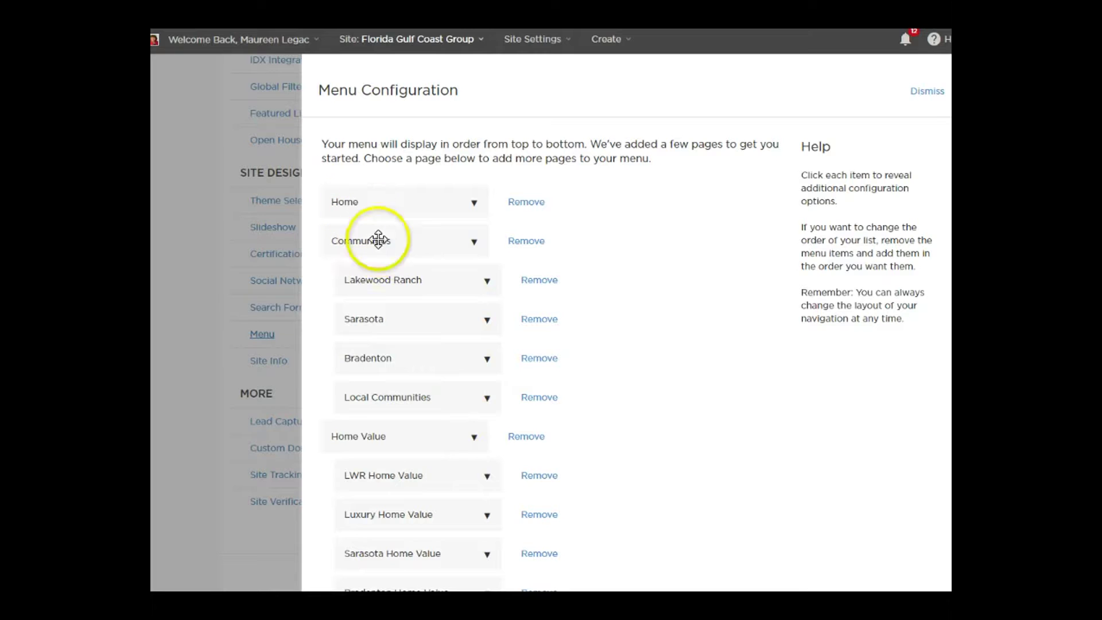
{"action": "scroll", "coordinate": [526, 290], "scroll_direction": "down", "scroll_amount": 15}
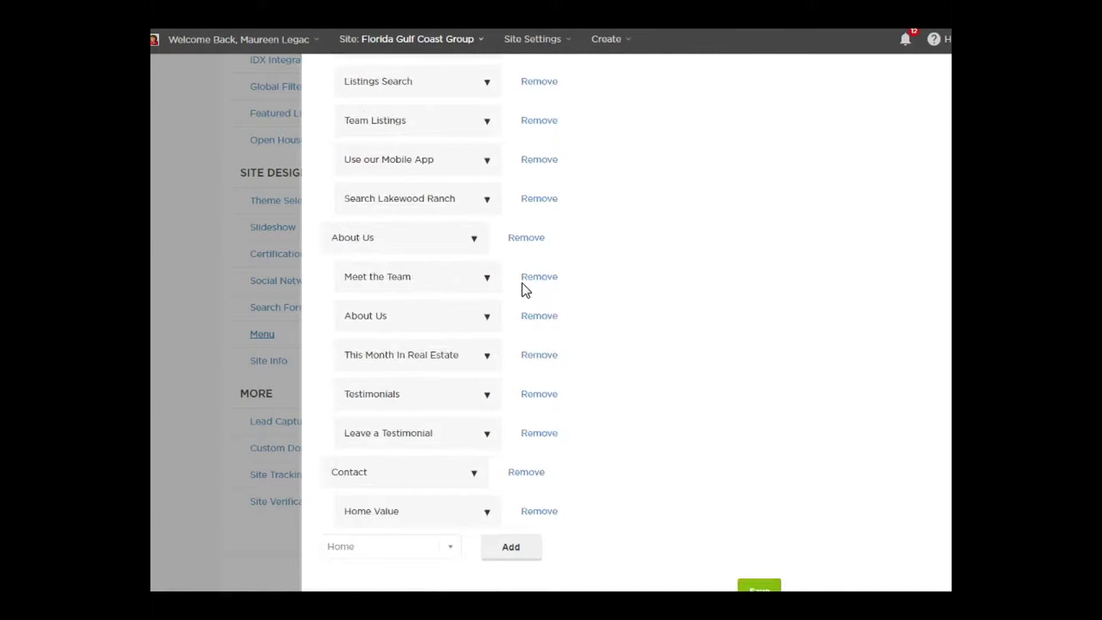
{"action": "left_click", "coordinate": [452, 553]}
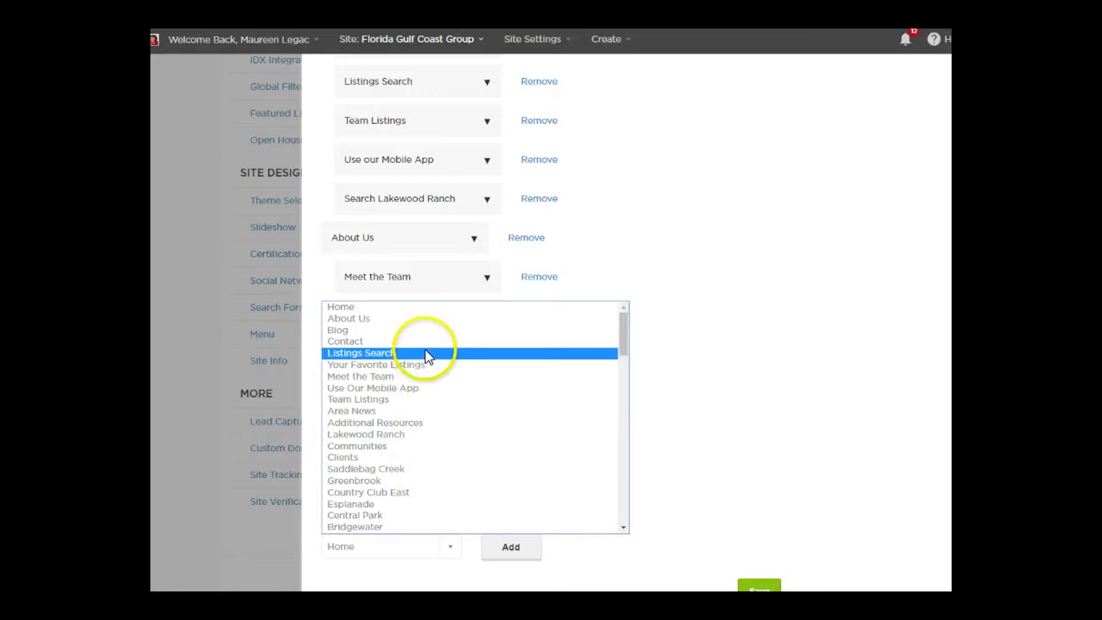
{"action": "left_click", "coordinate": [733, 375]}
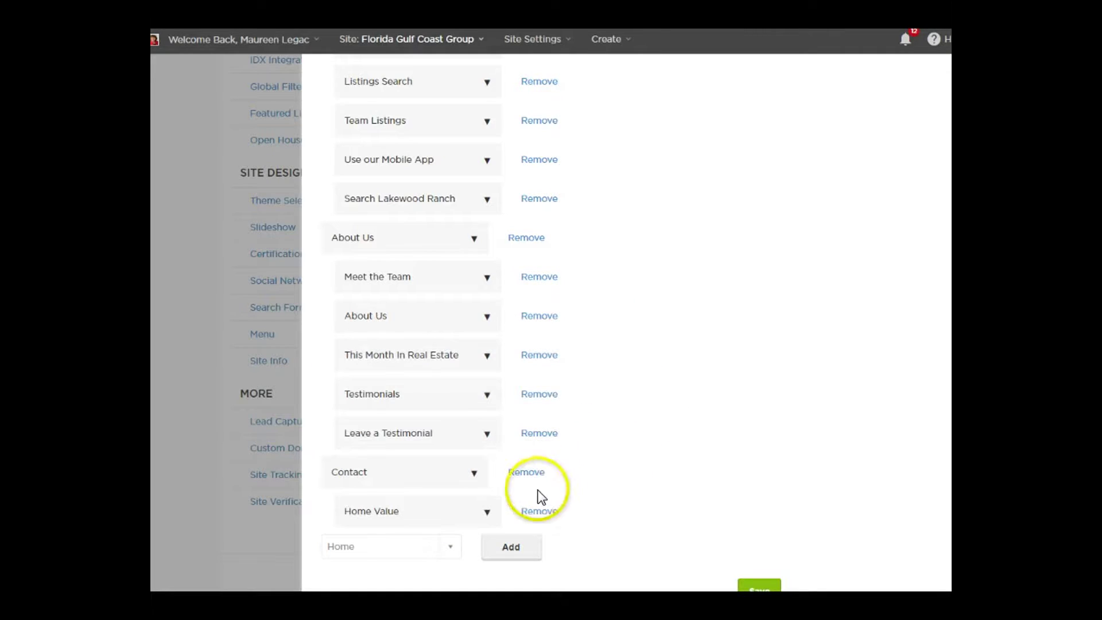
{"action": "left_click", "coordinate": [453, 550]}
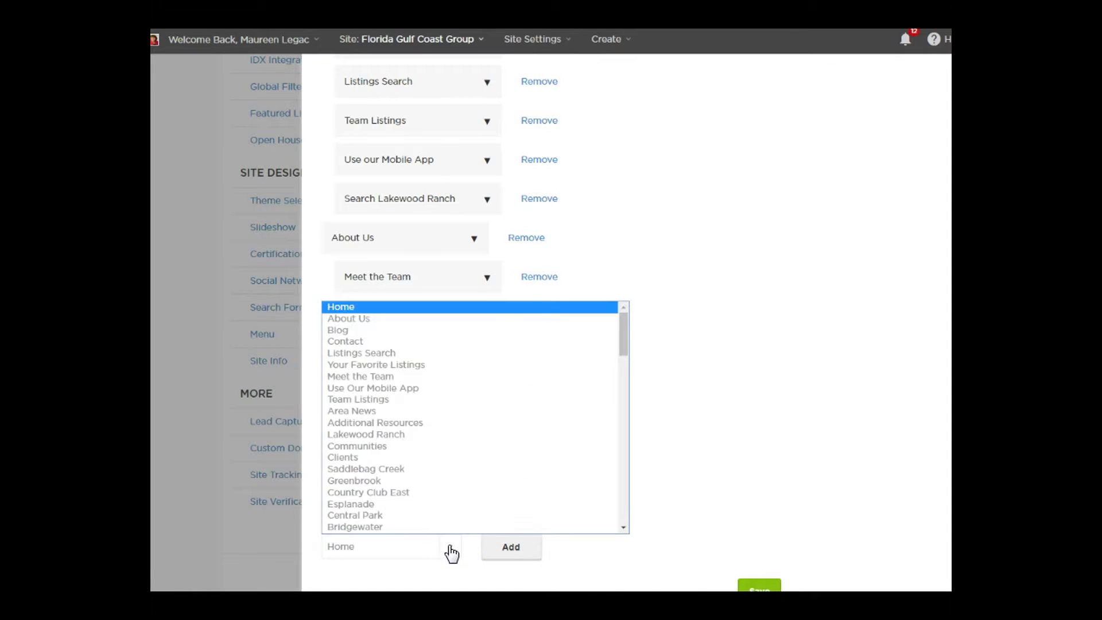
{"action": "left_click", "coordinate": [780, 335]}
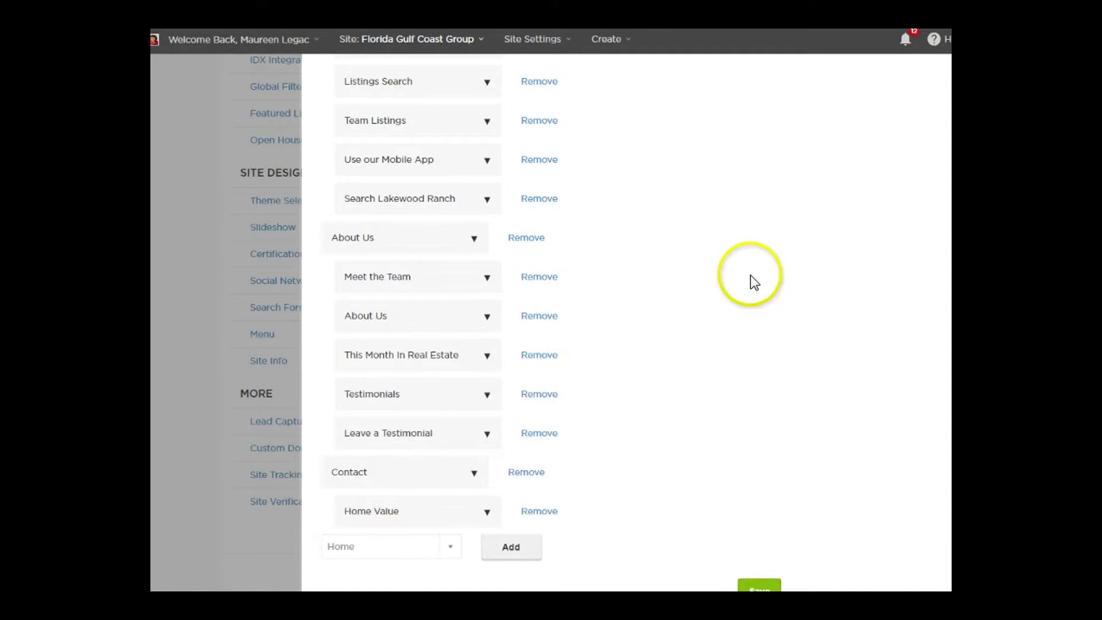
Step: Expand both Blog menu entries to show their Label and Tooltip fields
{"action": "scroll", "coordinate": [745, 271], "scroll_direction": "up", "scroll_amount": 4}
{"action": "scroll", "coordinate": [745, 271], "scroll_direction": "up", "scroll_amount": 2}
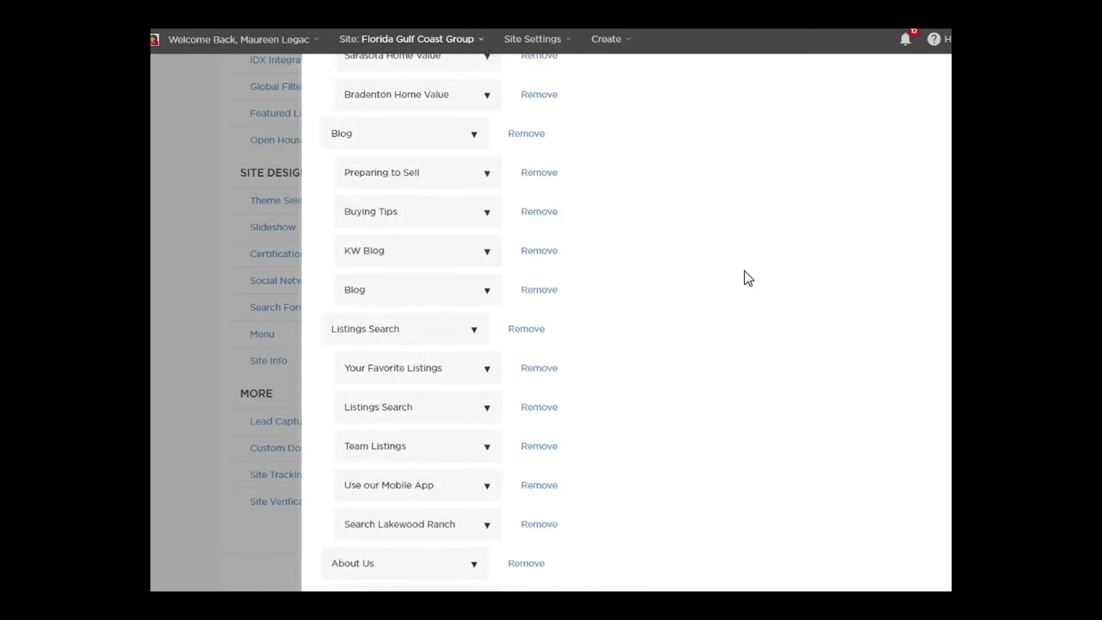
{"action": "scroll", "coordinate": [745, 271], "scroll_direction": "up", "scroll_amount": 3}
{"action": "left_click", "coordinate": [393, 357]}
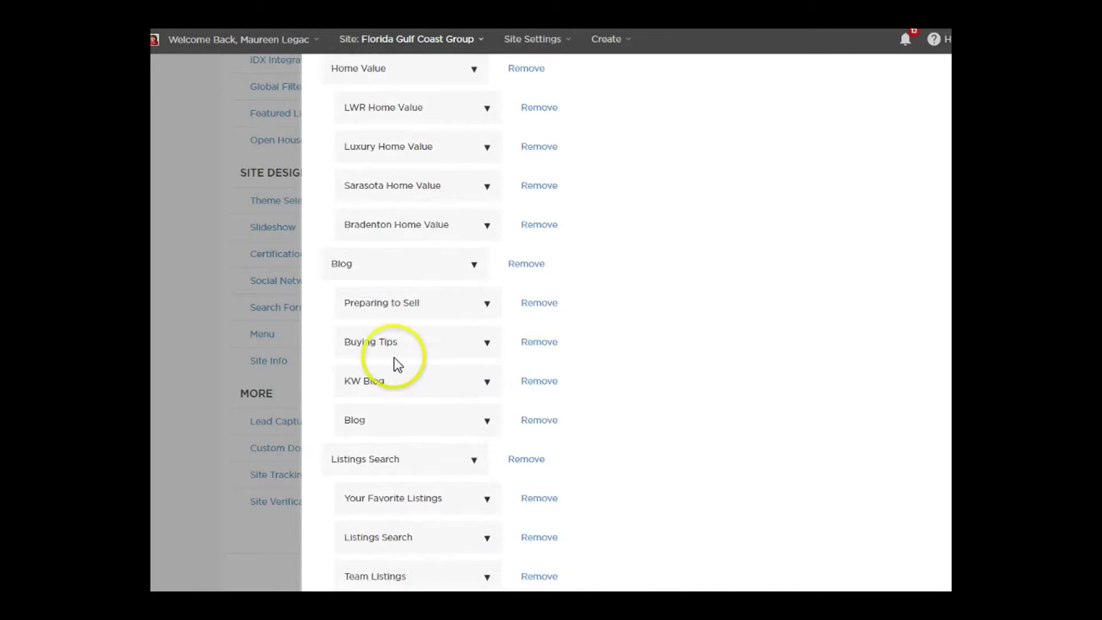
{"action": "left_click", "coordinate": [394, 420]}
{"action": "scroll", "coordinate": [711, 362], "scroll_direction": "down", "scroll_amount": 1}
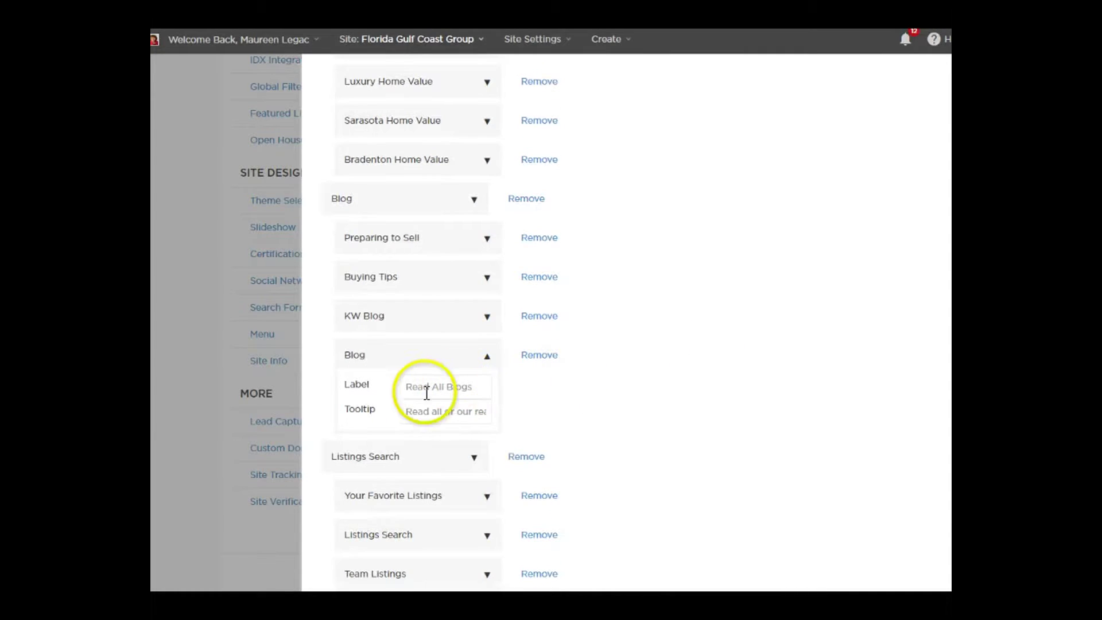
{"action": "left_click", "coordinate": [393, 205]}
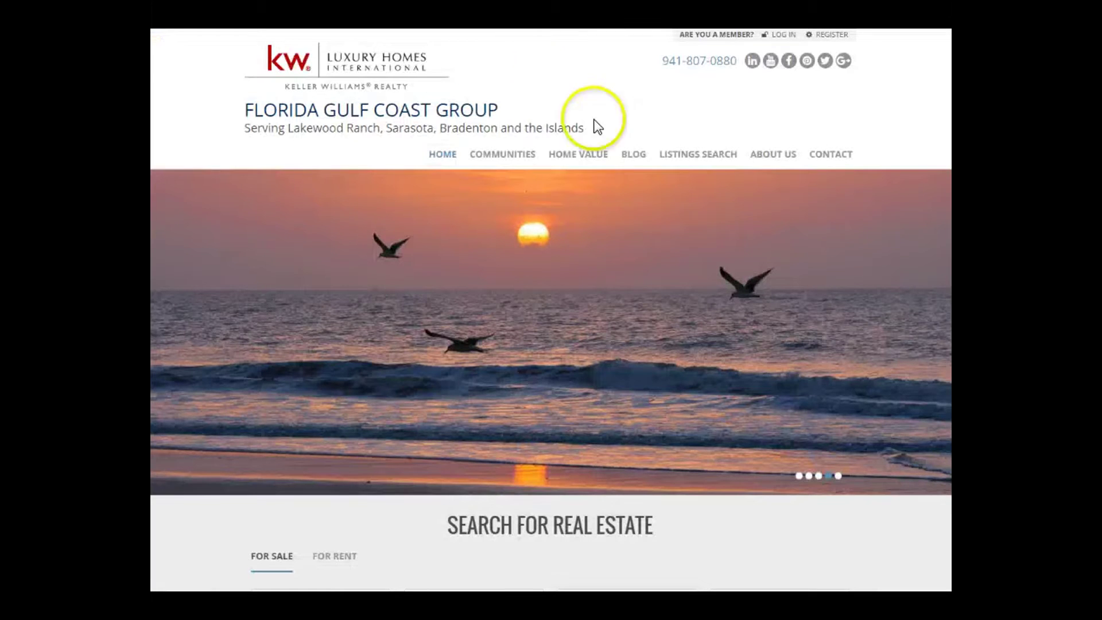
{"action": "mouse_move", "coordinate": [646, 183]}
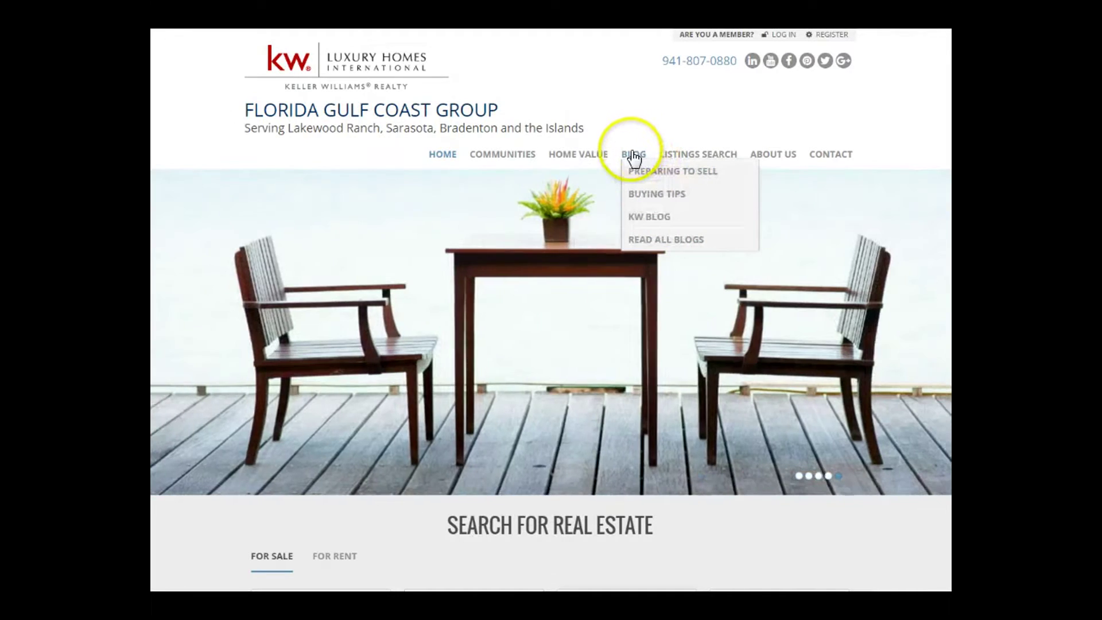
{"action": "mouse_move", "coordinate": [635, 159]}
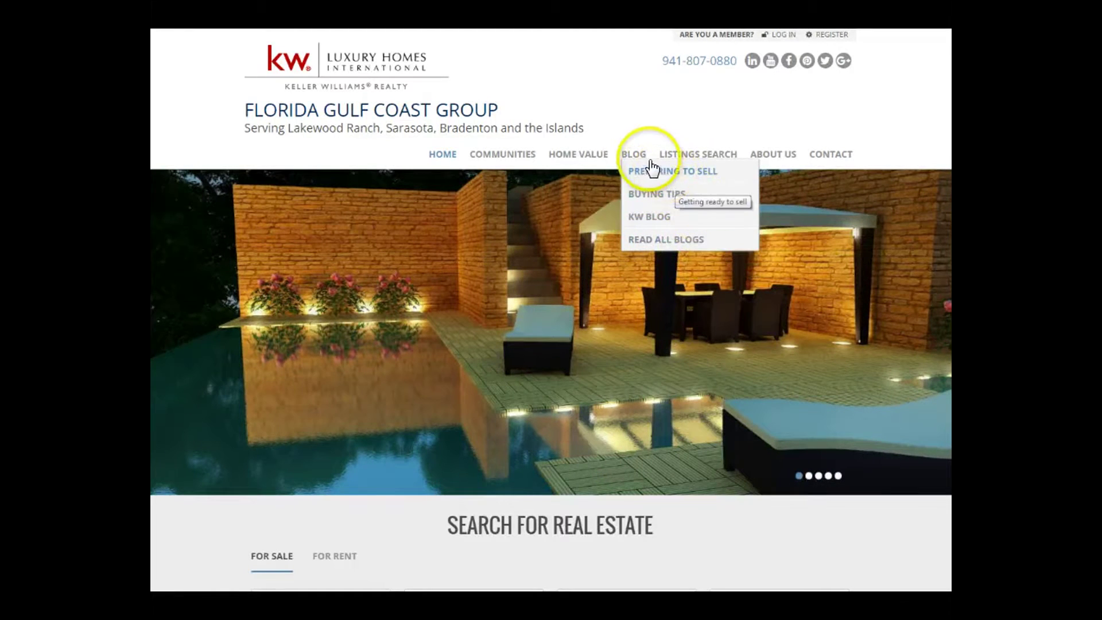
{"action": "mouse_move", "coordinate": [581, 155]}
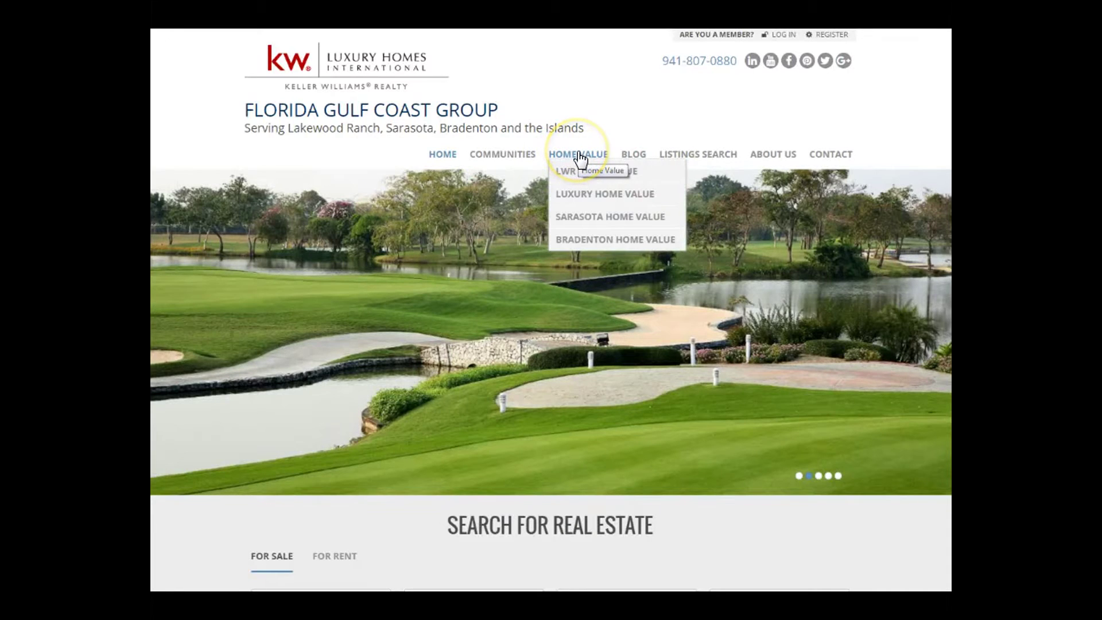
{"action": "mouse_move", "coordinate": [528, 155]}
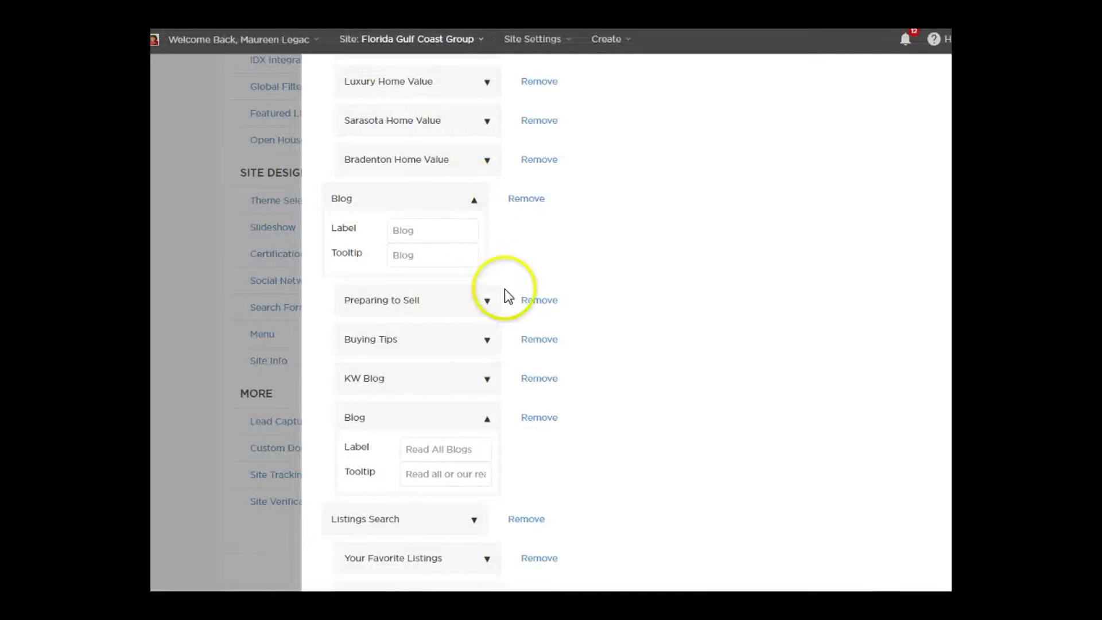
Step: Collapse the Blog item and expand Local Communities under Communities
{"action": "left_click", "coordinate": [441, 197]}
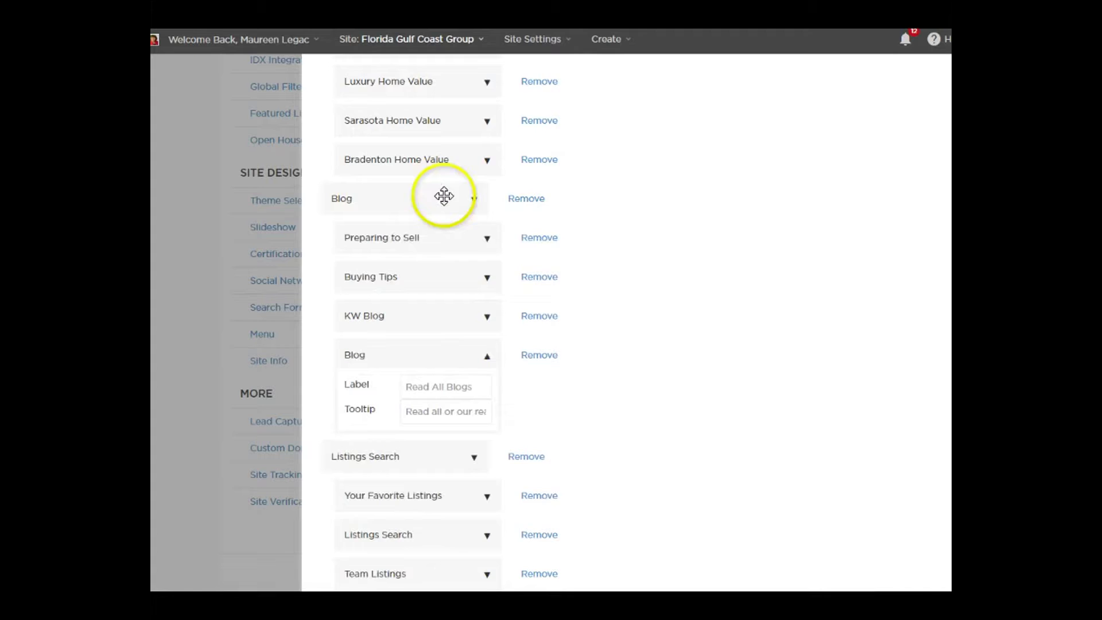
{"action": "scroll", "coordinate": [454, 207], "scroll_direction": "down", "scroll_amount": 1}
{"action": "scroll", "coordinate": [561, 287], "scroll_direction": "down", "scroll_amount": 4}
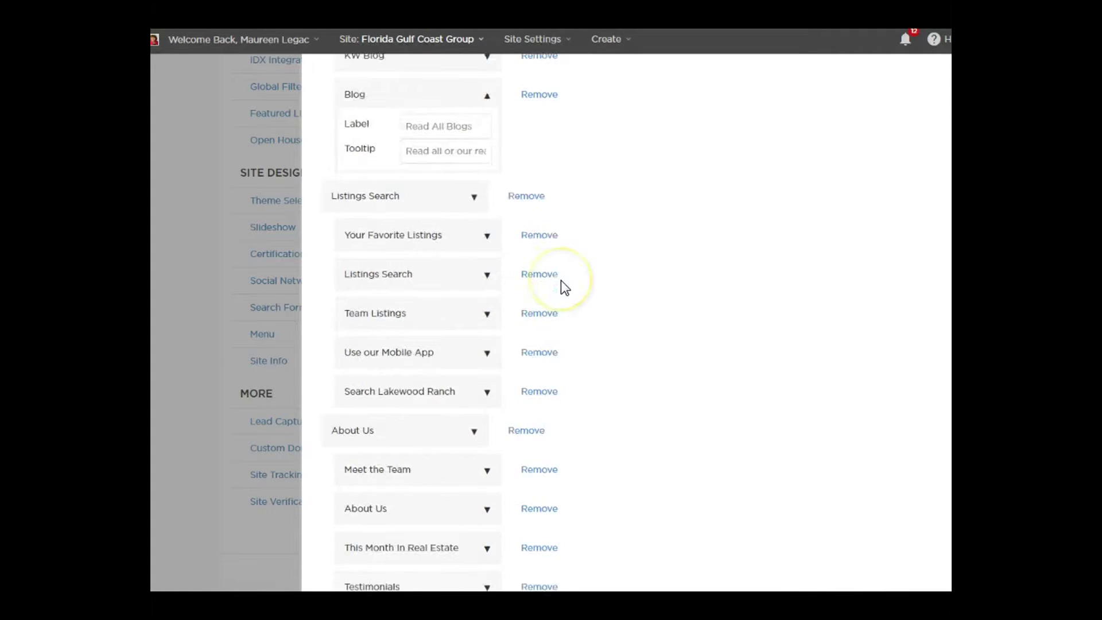
{"action": "scroll", "coordinate": [562, 287], "scroll_direction": "up", "scroll_amount": 5}
{"action": "scroll", "coordinate": [561, 277], "scroll_direction": "up", "scroll_amount": 6}
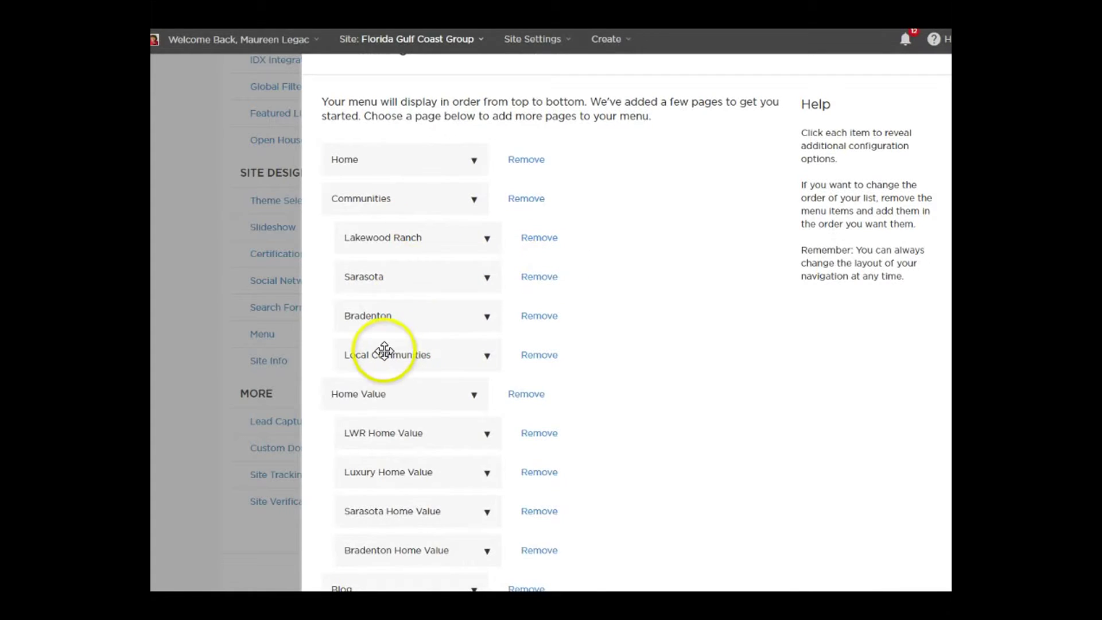
{"action": "left_click", "coordinate": [384, 350]}
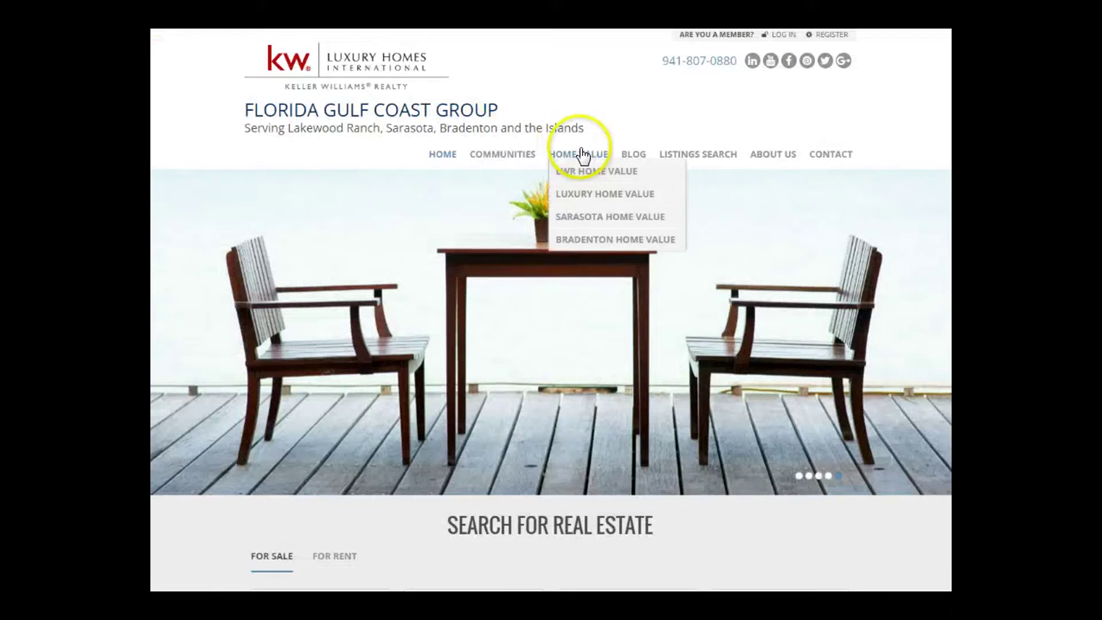
Step: Preview the live site's COMMUNITIES and HOME VALUE dropdowns, including the Lakewood Ranch tooltip
{"action": "mouse_move", "coordinate": [508, 158]}
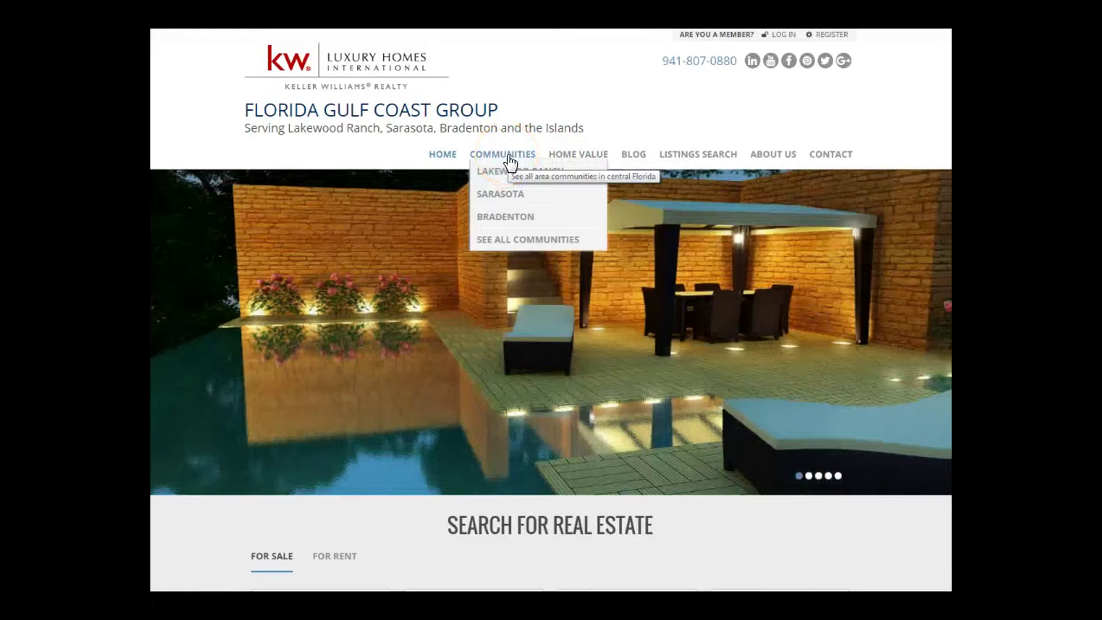
{"action": "left_click", "coordinate": [505, 176]}
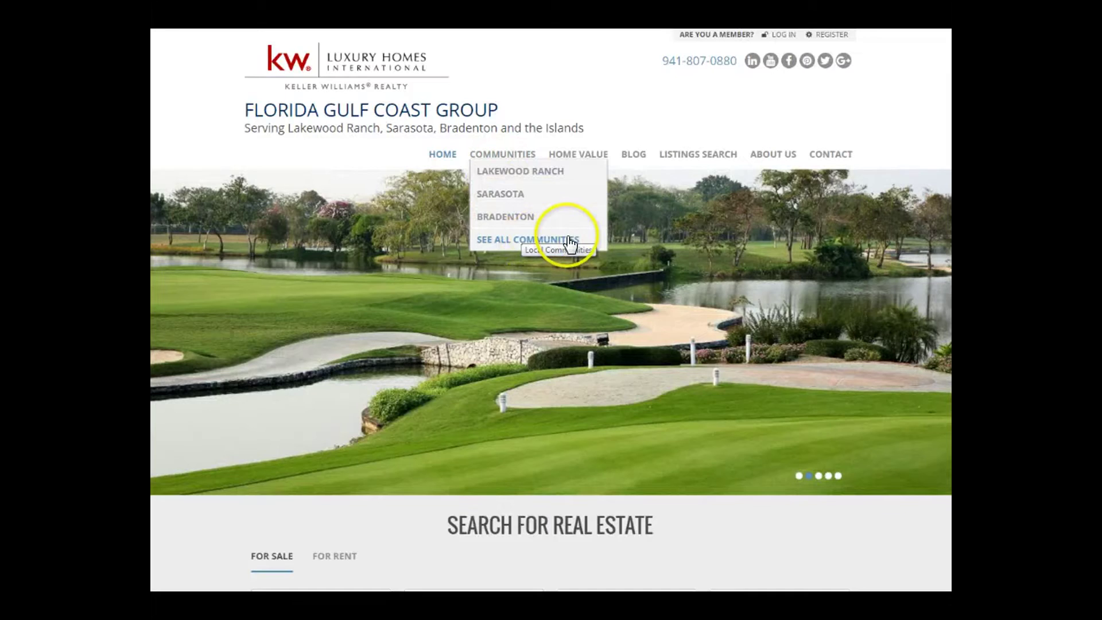
{"action": "mouse_move", "coordinate": [588, 154]}
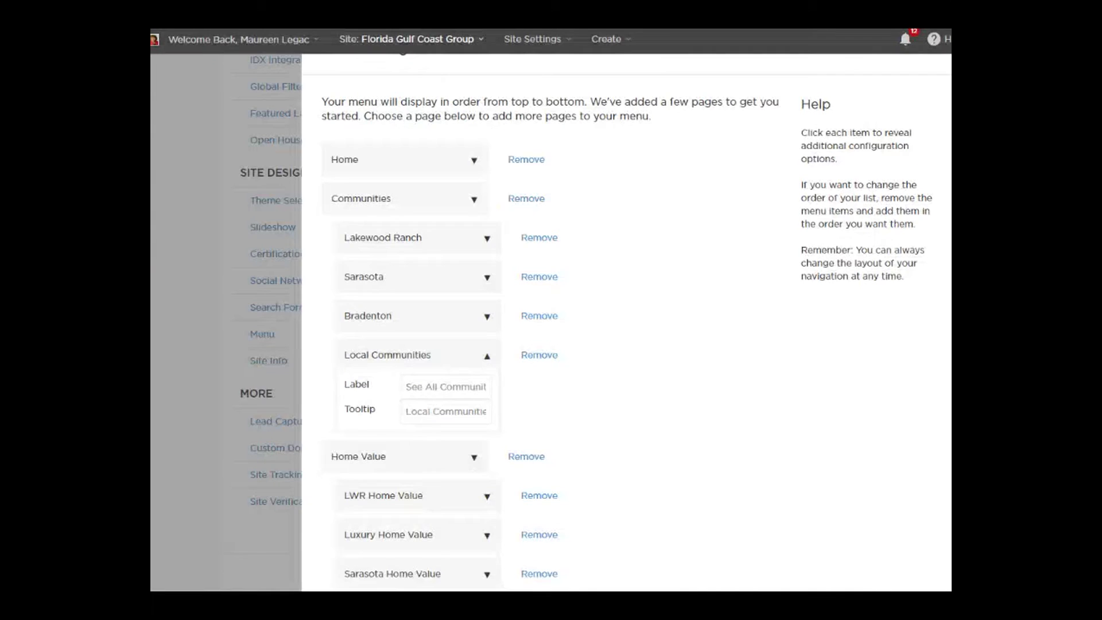
Step: Expand Sarasota and prefix its tooltip with 'View all listings in'
{"action": "left_click", "coordinate": [389, 278]}
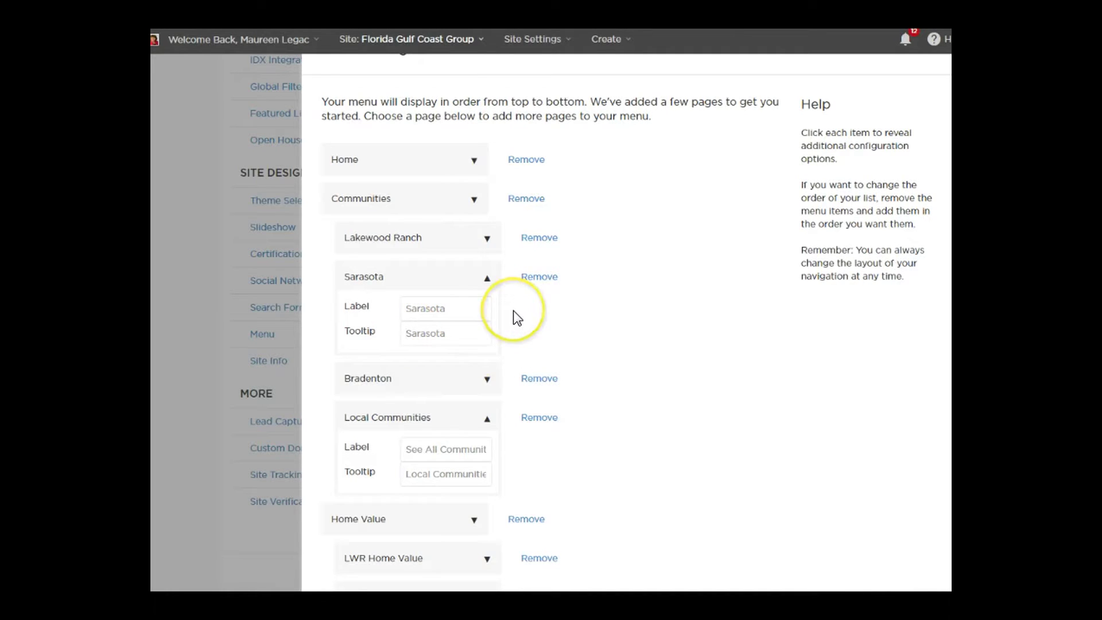
{"action": "type", "text": "View all "}
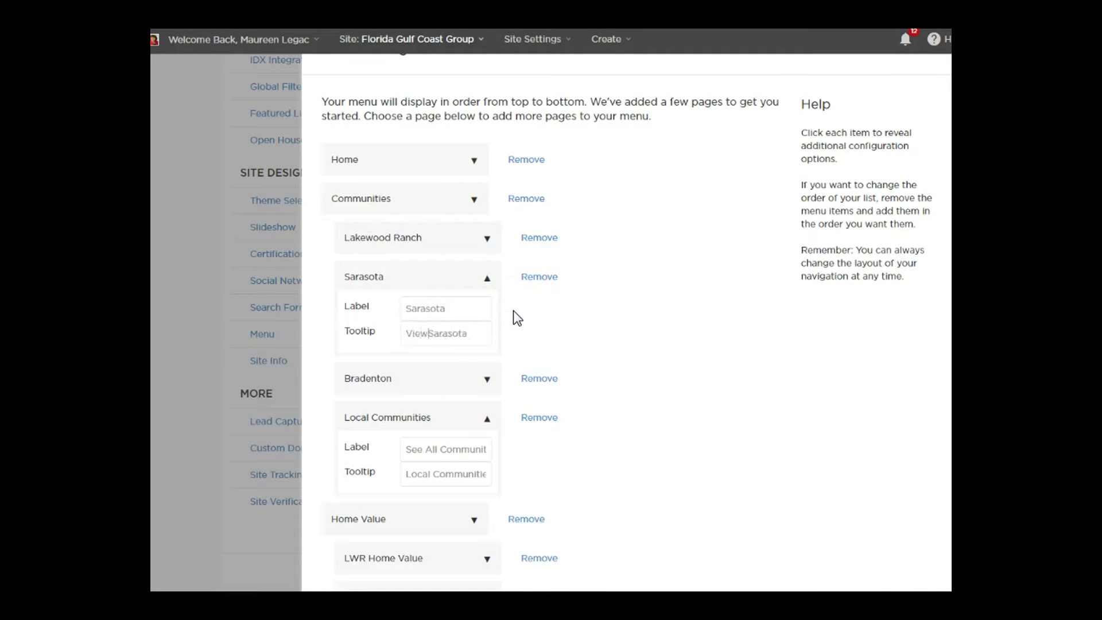
{"action": "type", "text": "listings in"}
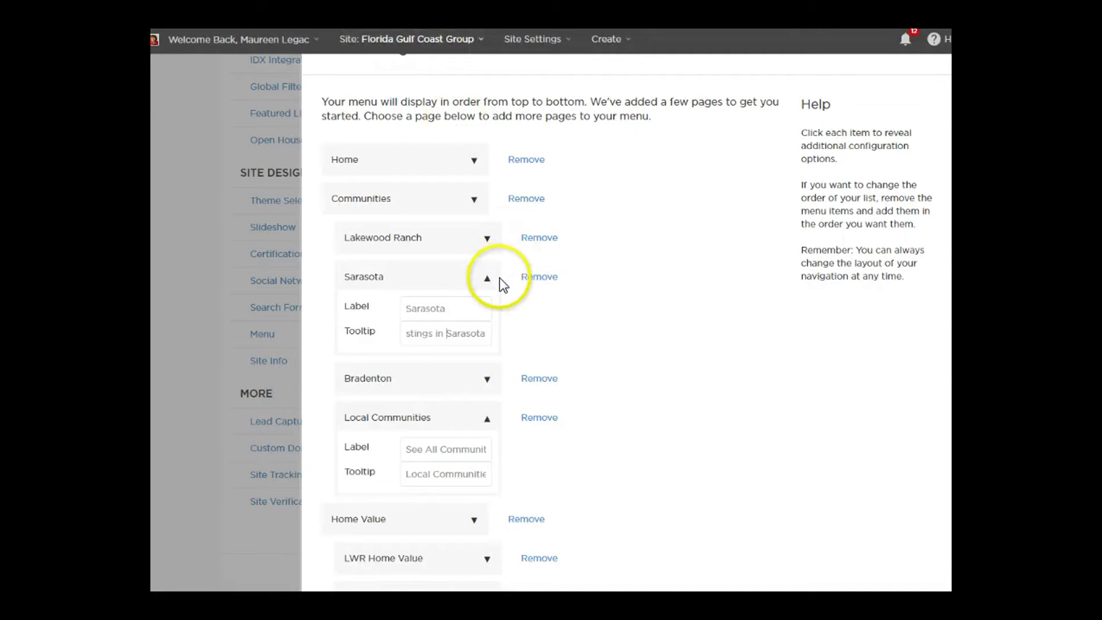
{"action": "scroll", "coordinate": [547, 285], "scroll_direction": "down", "scroll_amount": 15}
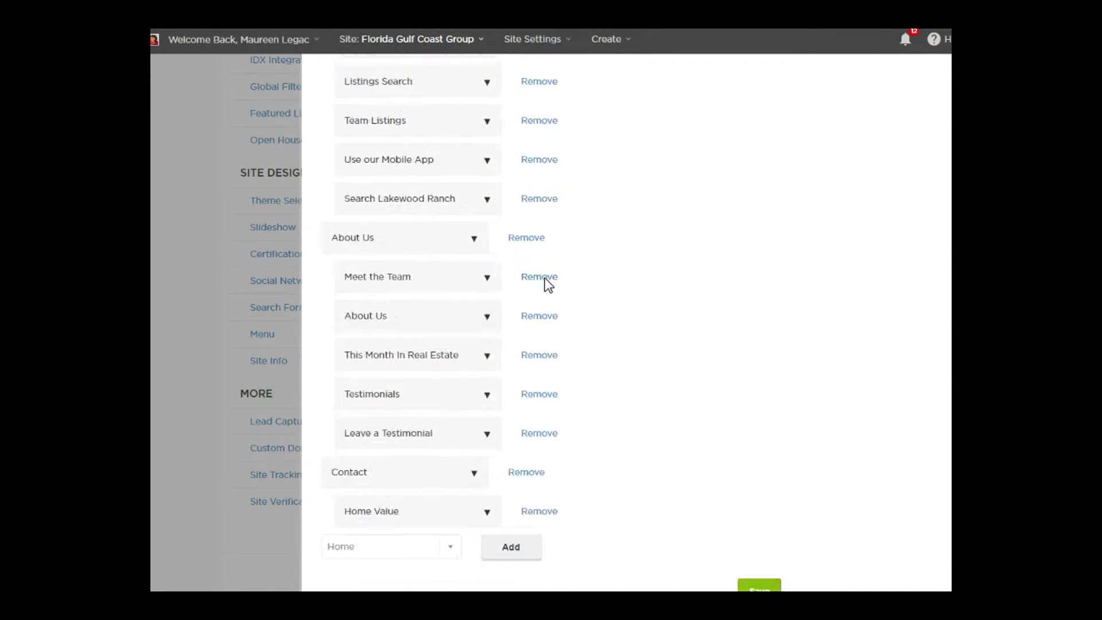
Step: Choose Area News in the page dropdown and add it to the menu
{"action": "left_click", "coordinate": [454, 549]}
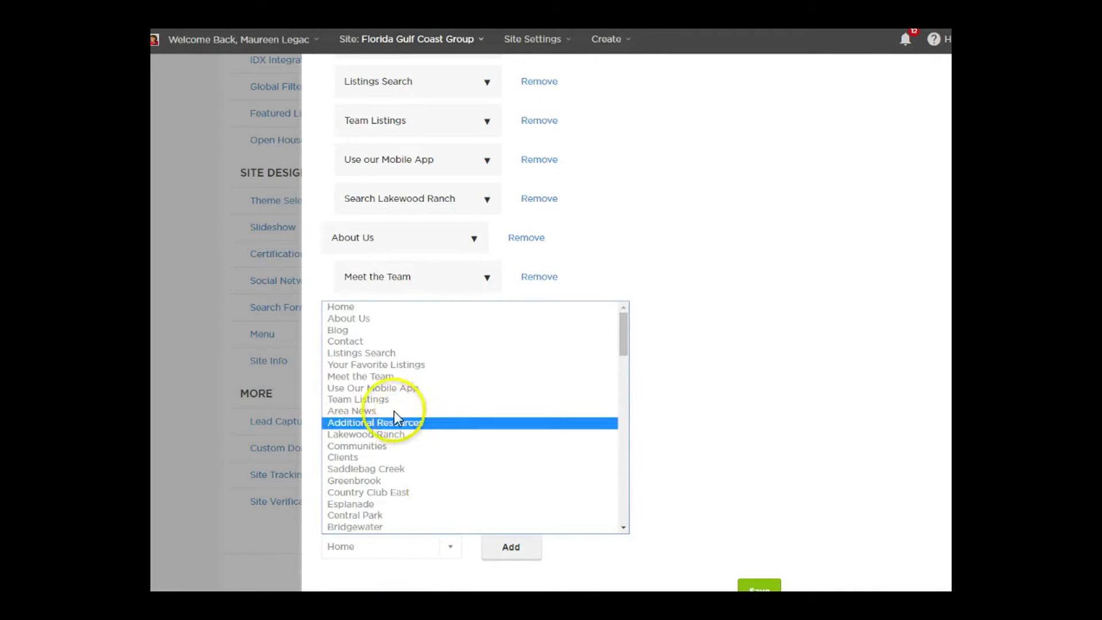
{"action": "left_click", "coordinate": [371, 411]}
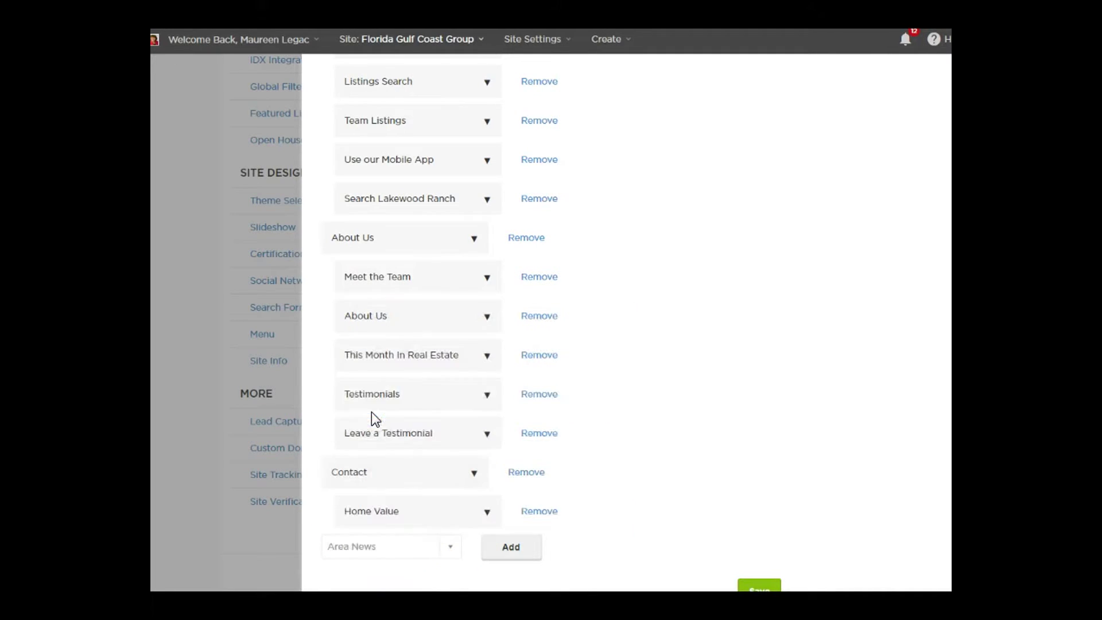
{"action": "left_click", "coordinate": [509, 550]}
Step: Expand and collapse the new Area News row to check its label and tooltip
{"action": "scroll", "coordinate": [739, 440], "scroll_direction": "down", "scroll_amount": 1}
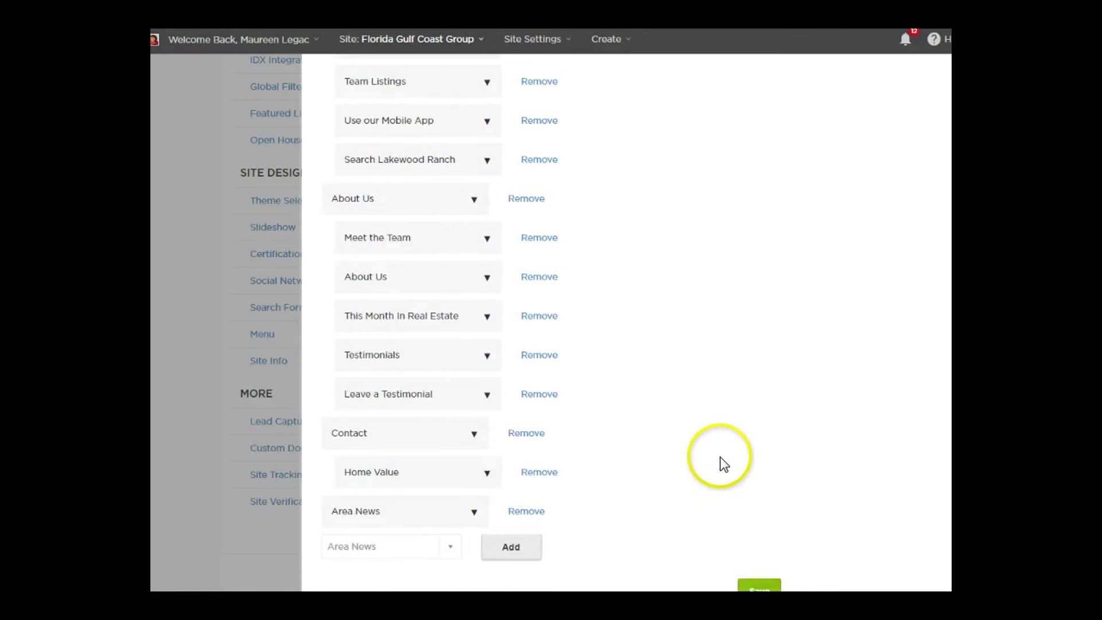
{"action": "left_click", "coordinate": [414, 510]}
{"action": "scroll", "coordinate": [709, 403], "scroll_direction": "down", "scroll_amount": 1}
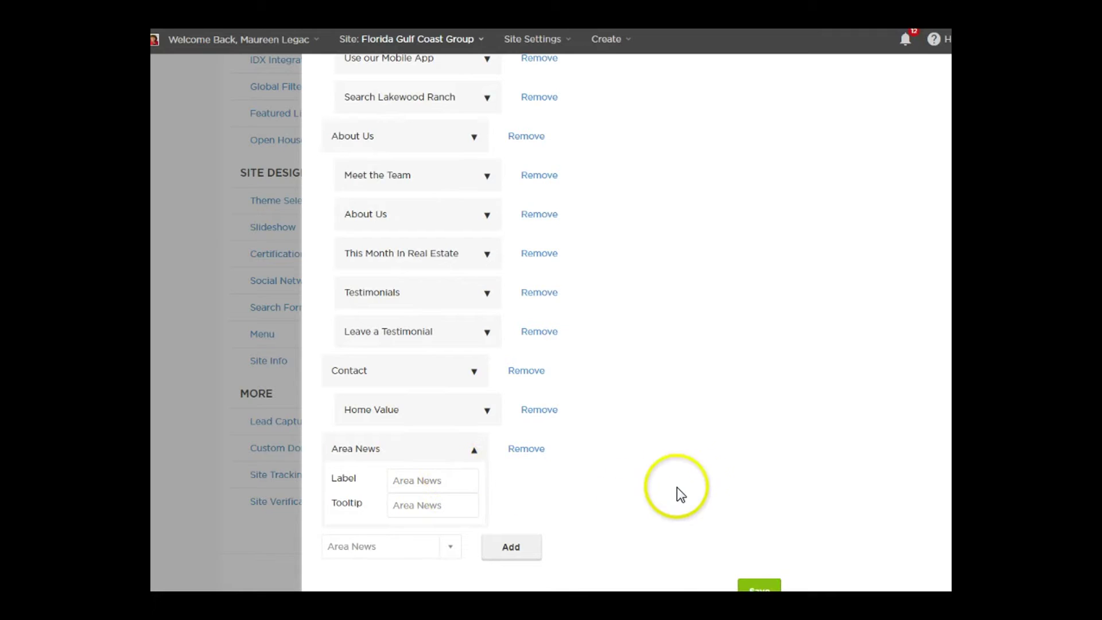
{"action": "left_click", "coordinate": [439, 452]}
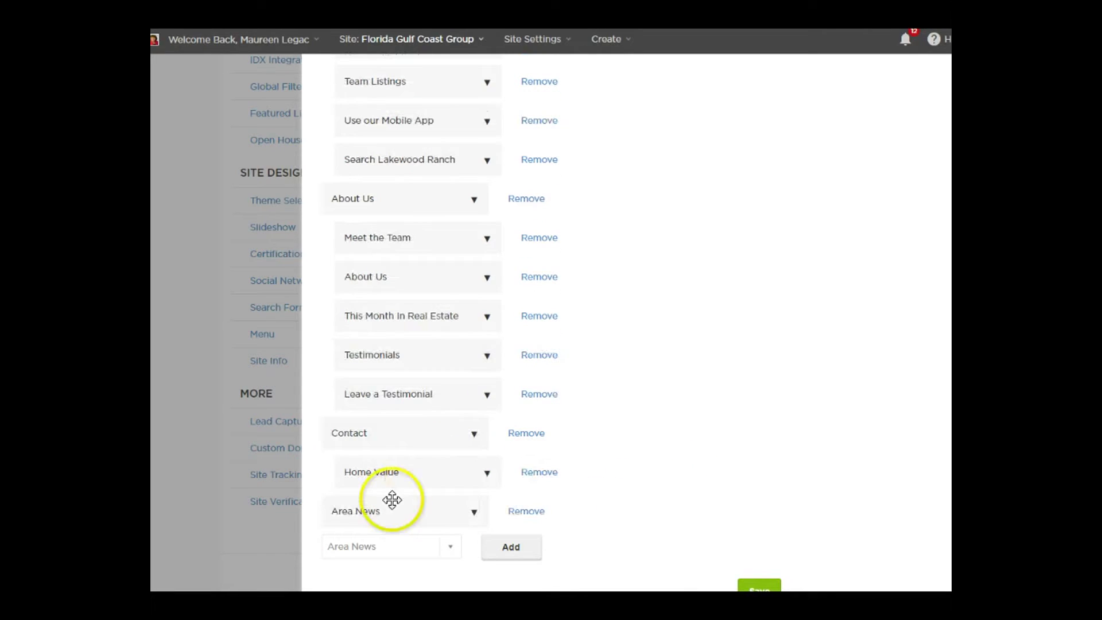
{"action": "scroll", "coordinate": [660, 390], "scroll_direction": "up", "scroll_amount": 1}
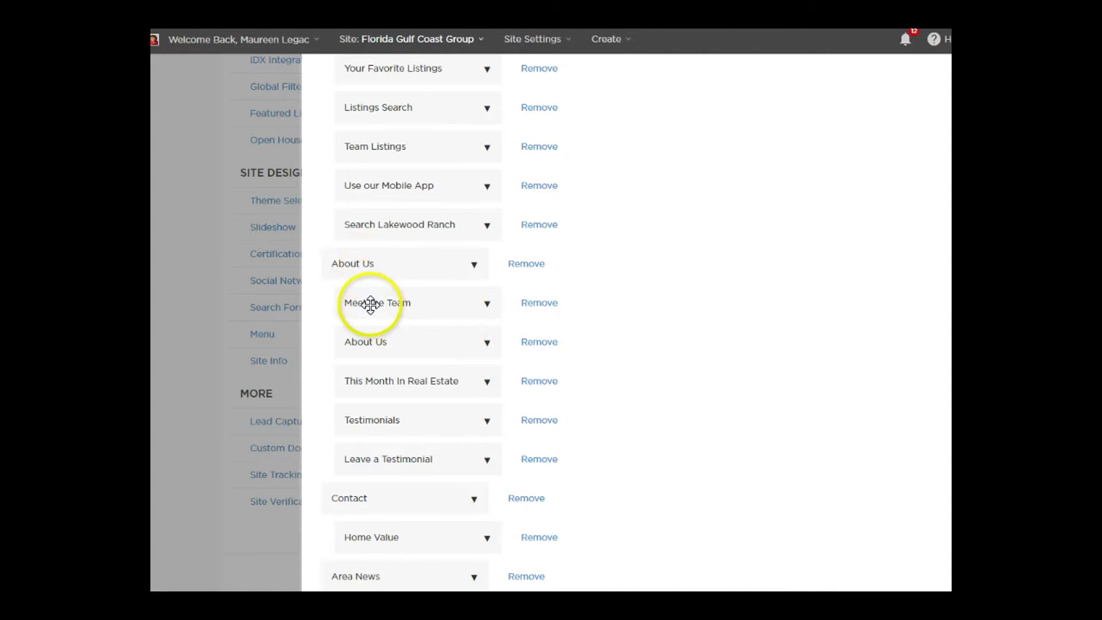
{"action": "scroll", "coordinate": [678, 332], "scroll_direction": "down", "scroll_amount": 1}
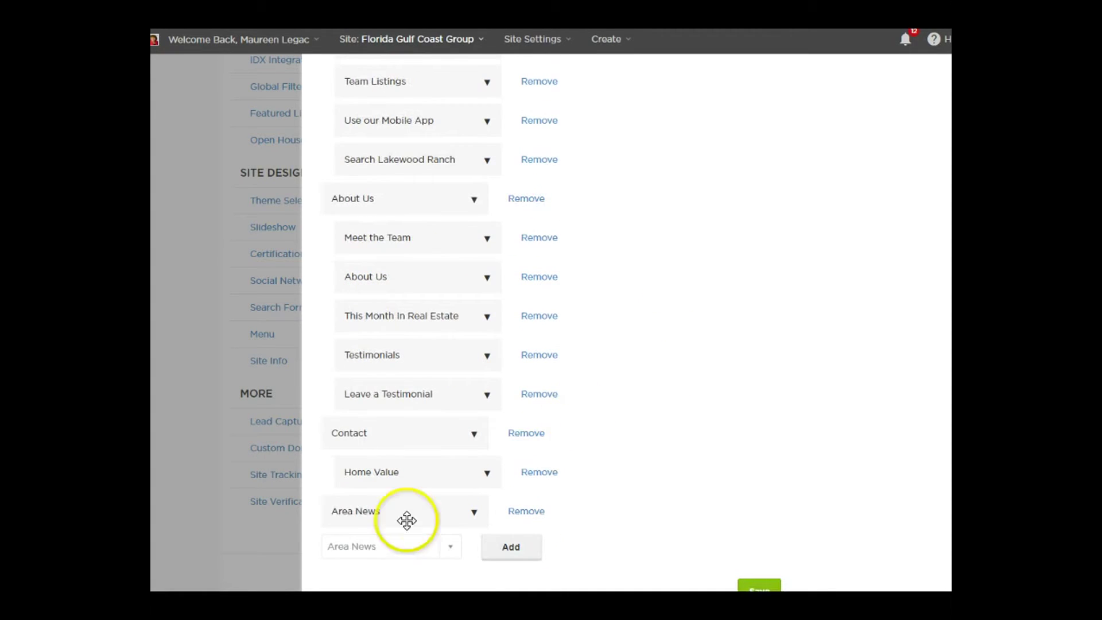
Step: Drag Area News up and drop it indented beneath About Us, before This Month In Real Estate
{"action": "left_click_drag", "start_coordinate": [376, 508], "coordinate": [372, 537]}
{"action": "left_click", "coordinate": [368, 506]}
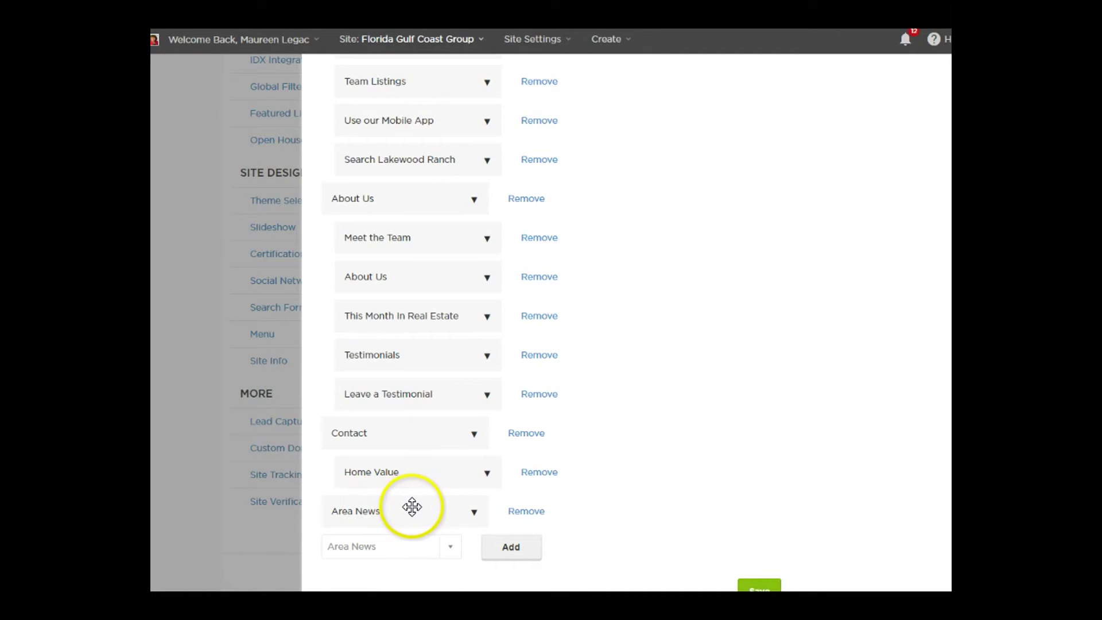
{"action": "left_click_drag", "start_coordinate": [416, 481], "coordinate": [415, 233]}
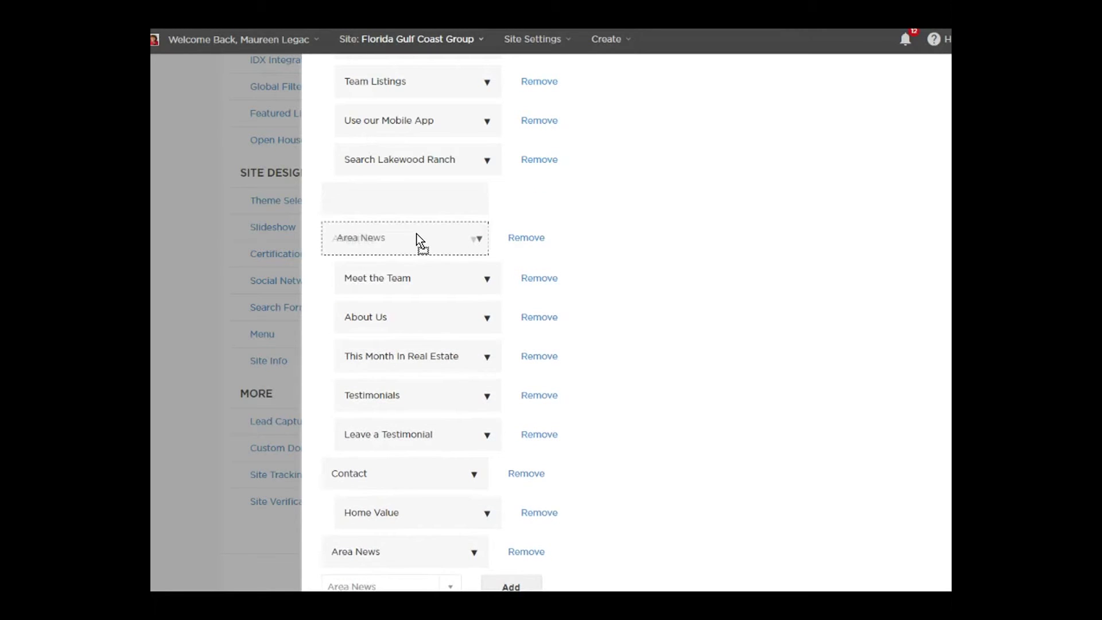
{"action": "left_click_drag", "start_coordinate": [416, 233], "coordinate": [430, 317]}
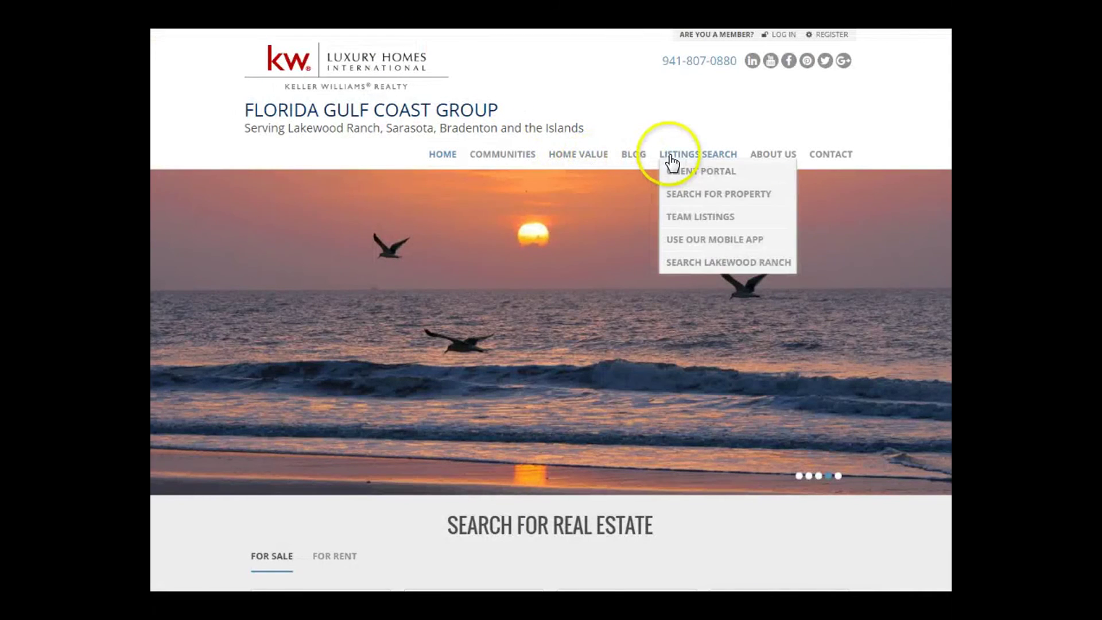
{"action": "mouse_move", "coordinate": [576, 161]}
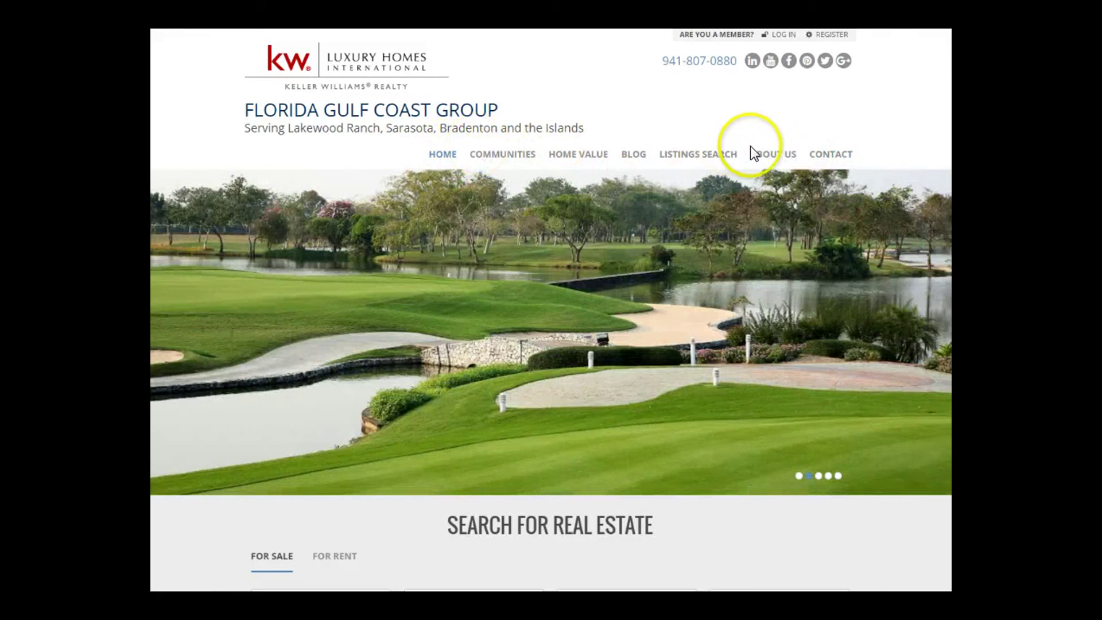
{"action": "mouse_move", "coordinate": [634, 155]}
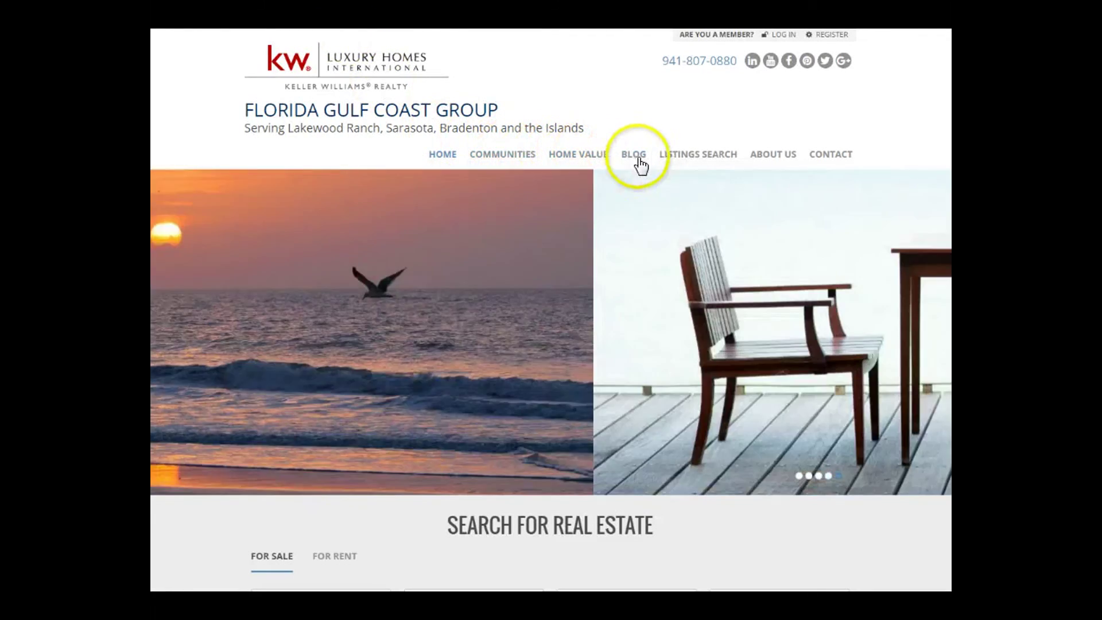
{"action": "mouse_move", "coordinate": [775, 163]}
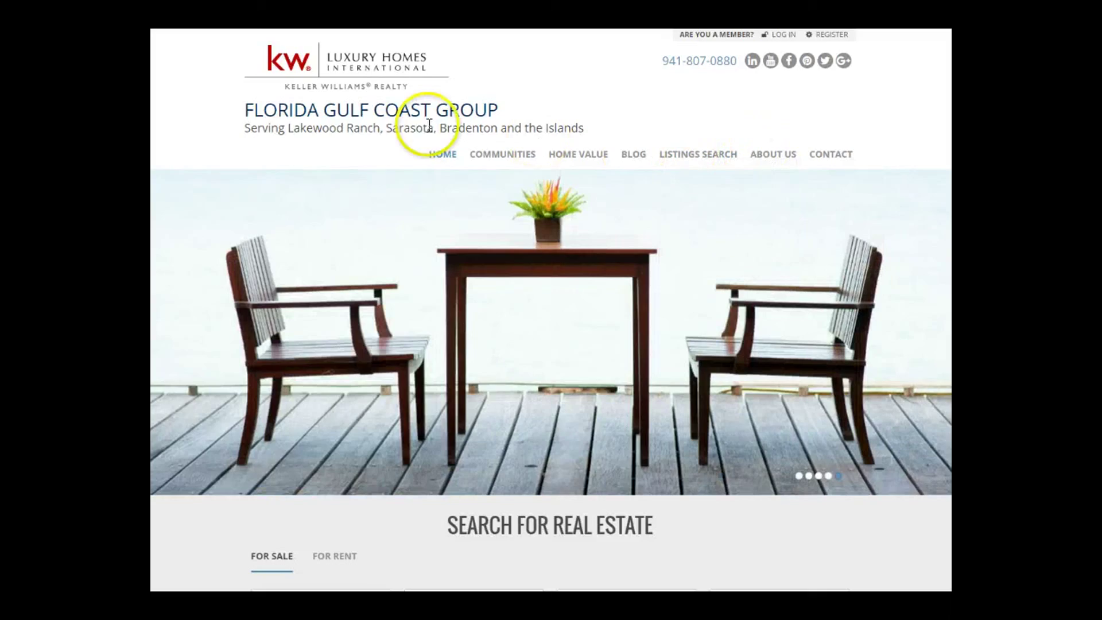